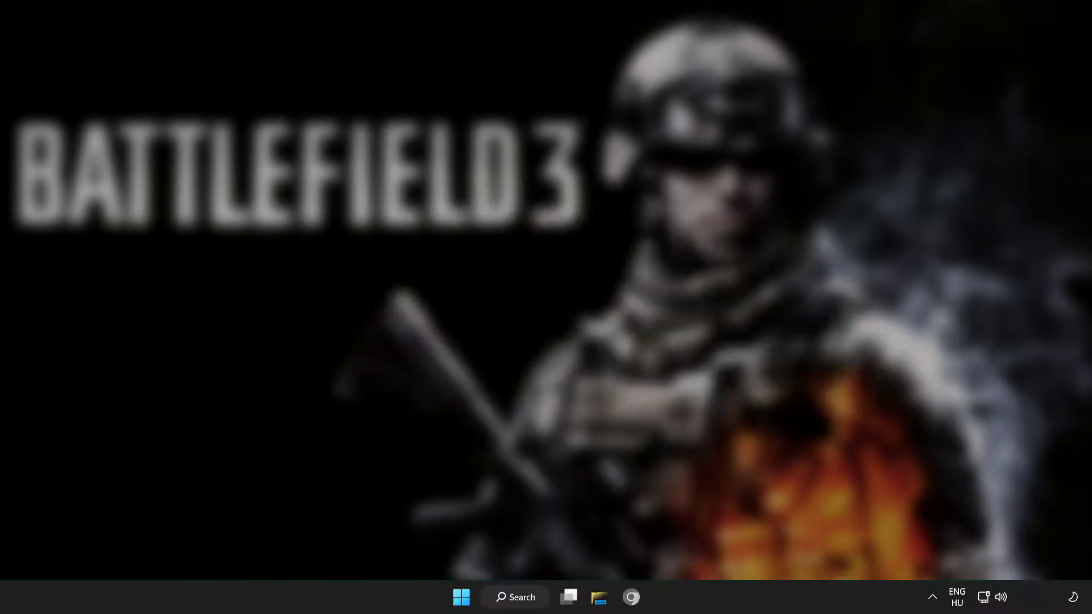
Step: Search Windows for 'device manager'
{"action": "left_click", "coordinate": [519, 601]}
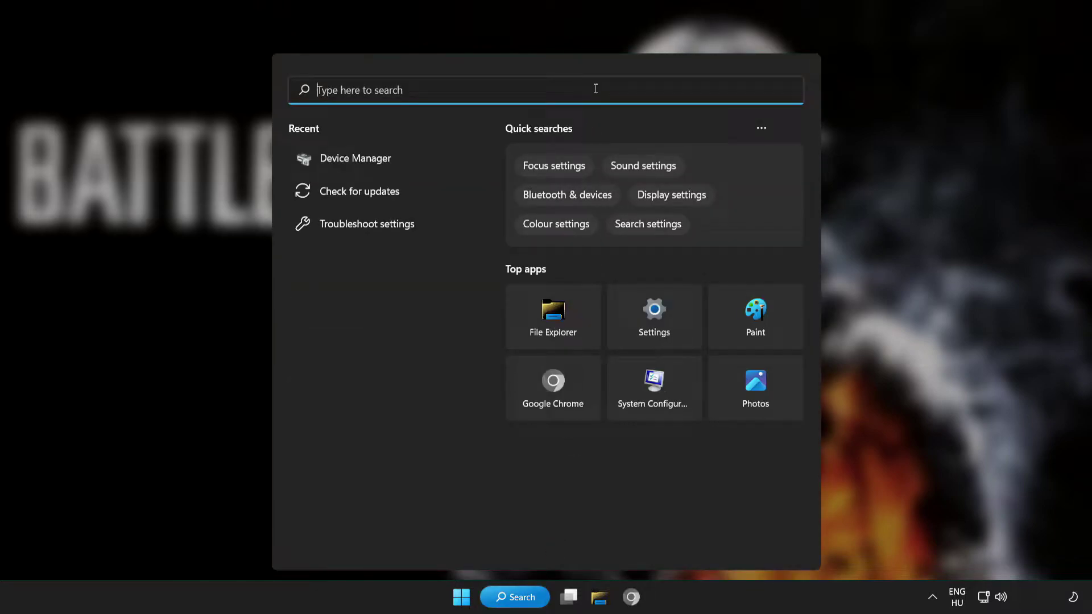
{"action": "type", "text": "device "}
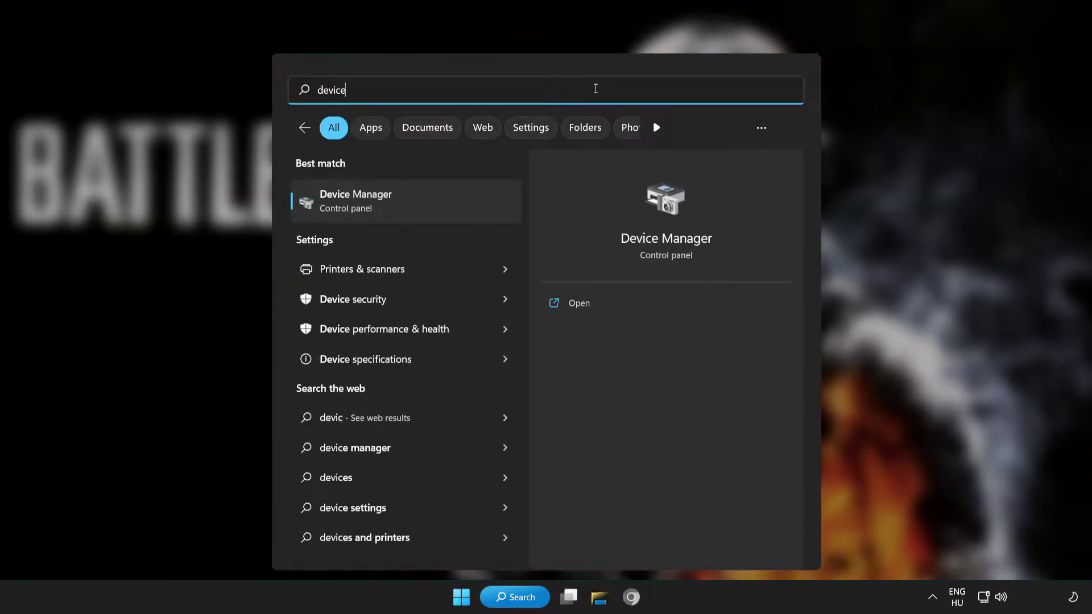
{"action": "type", "text": "manager"}
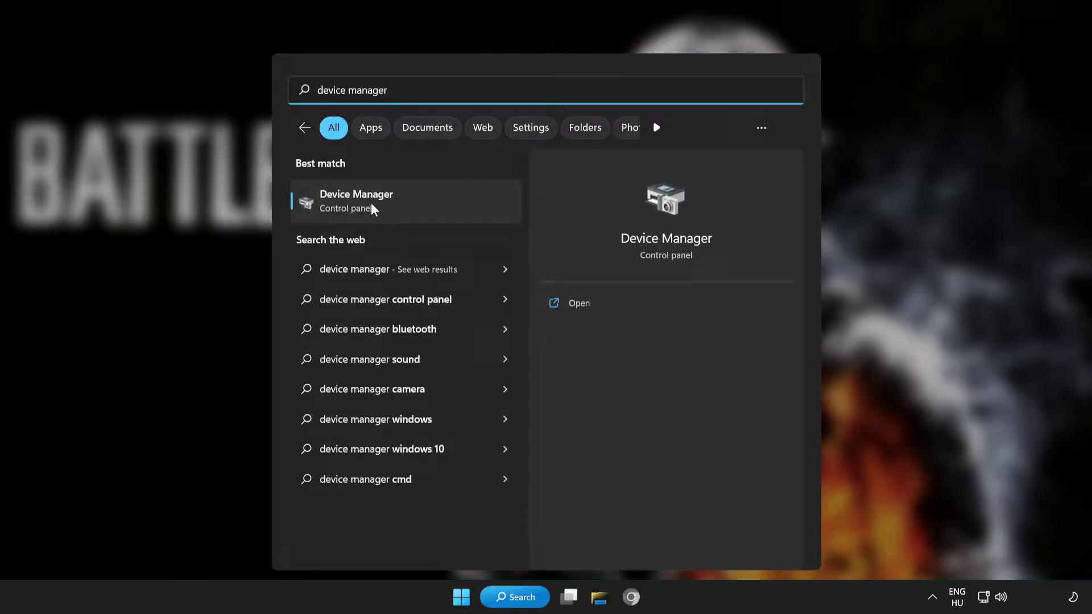
Step: Open Device Manager maximized, expand Display adapters, and open the VMware SVGA 3D context menu
{"action": "left_click", "coordinate": [454, 206]}
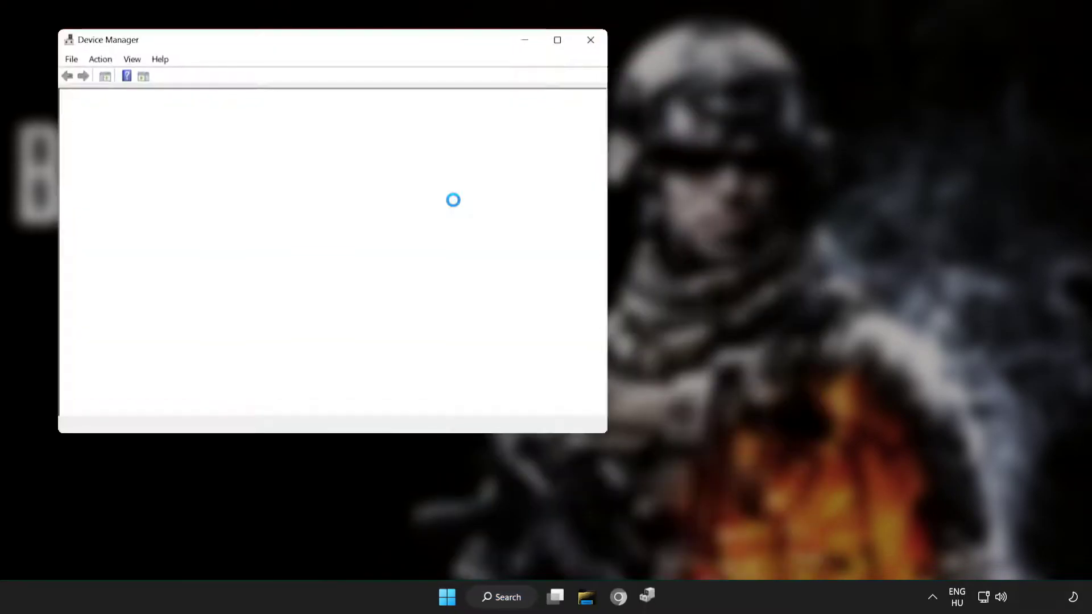
{"action": "left_click", "coordinate": [559, 41]}
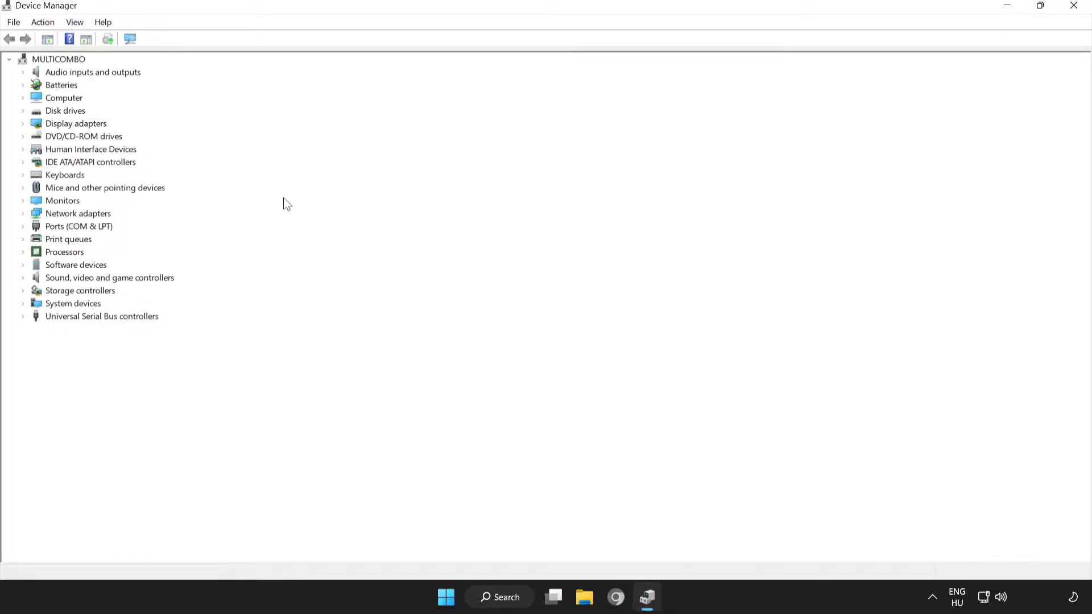
{"action": "left_click", "coordinate": [68, 124]}
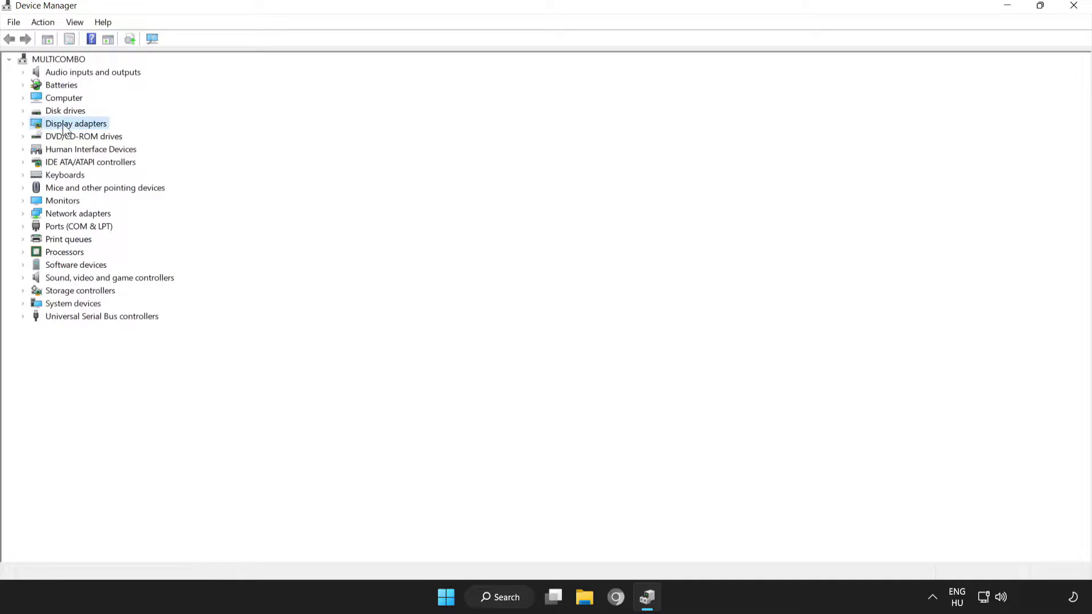
{"action": "left_click", "coordinate": [22, 124]}
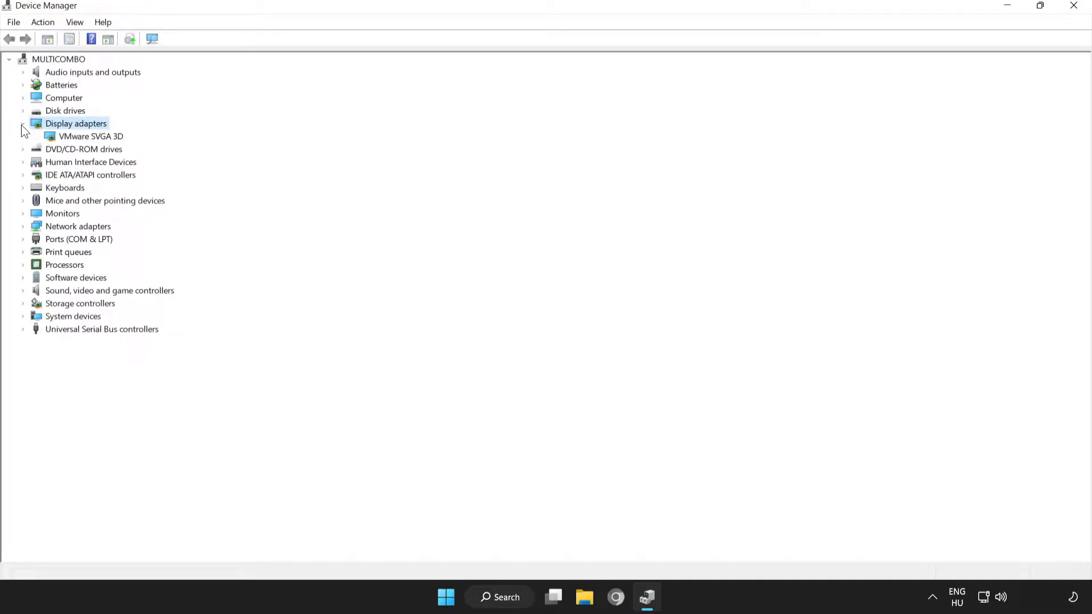
{"action": "left_click", "coordinate": [68, 140]}
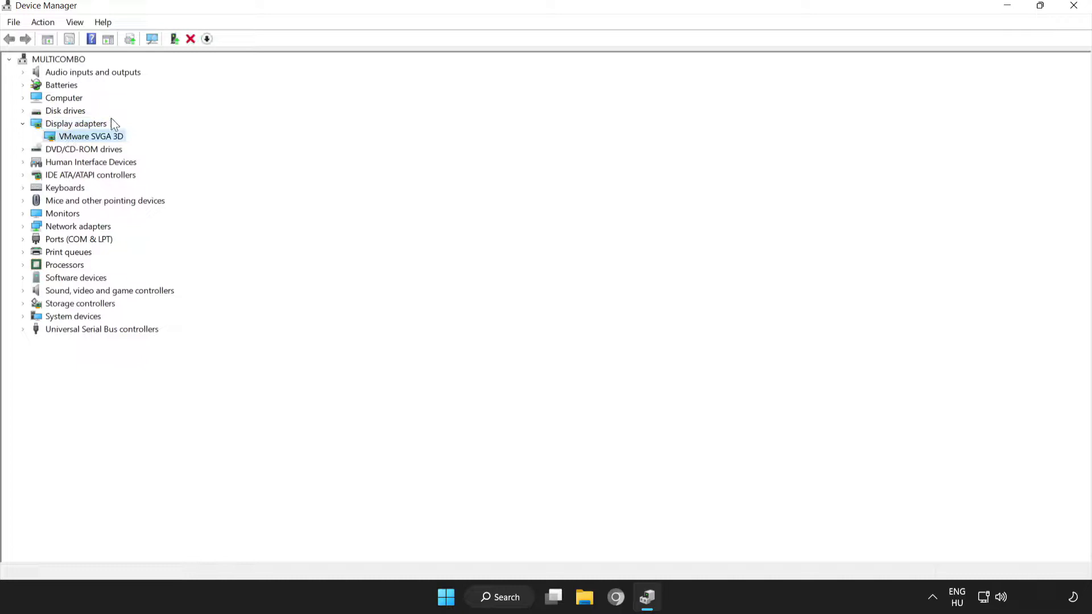
{"action": "right_click", "coordinate": [83, 139]}
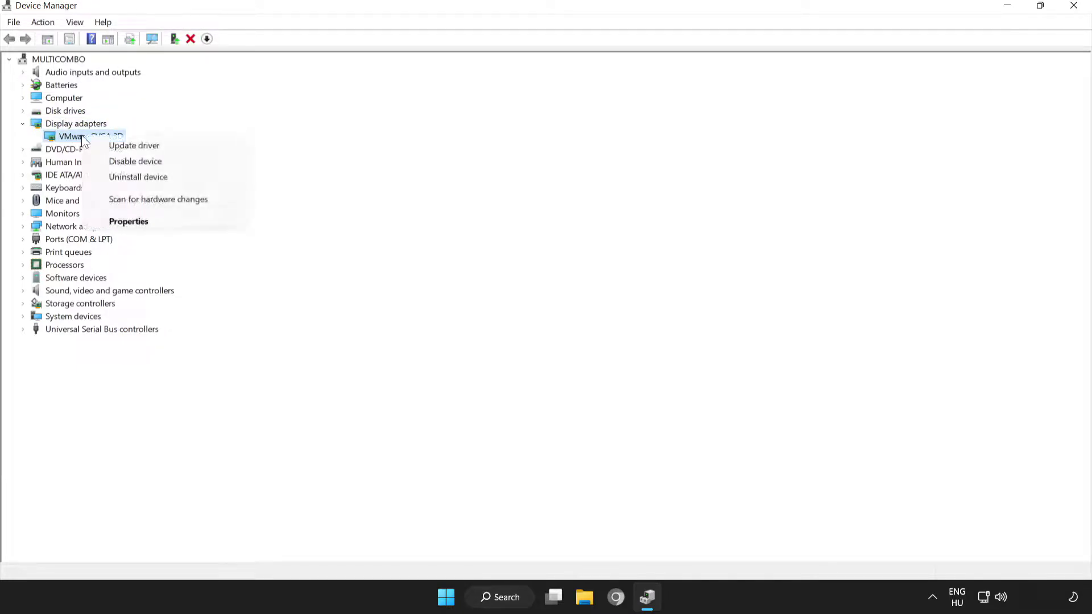
Step: Search automatically for a VMware SVGA 3D driver, confirm it's already best, and close Device Manager
{"action": "left_click", "coordinate": [134, 145]}
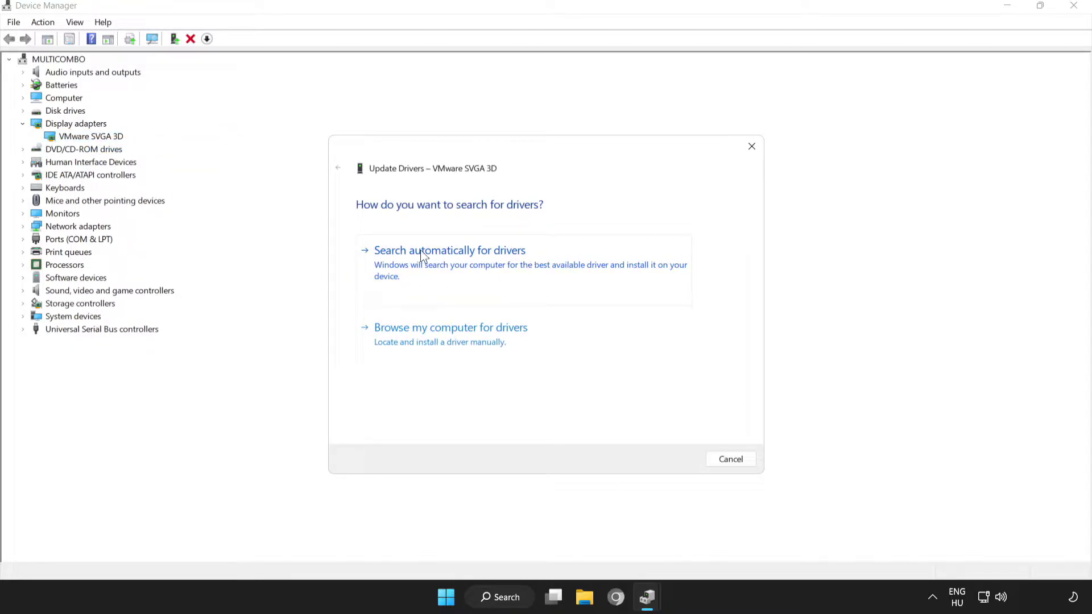
{"action": "left_click", "coordinate": [464, 259]}
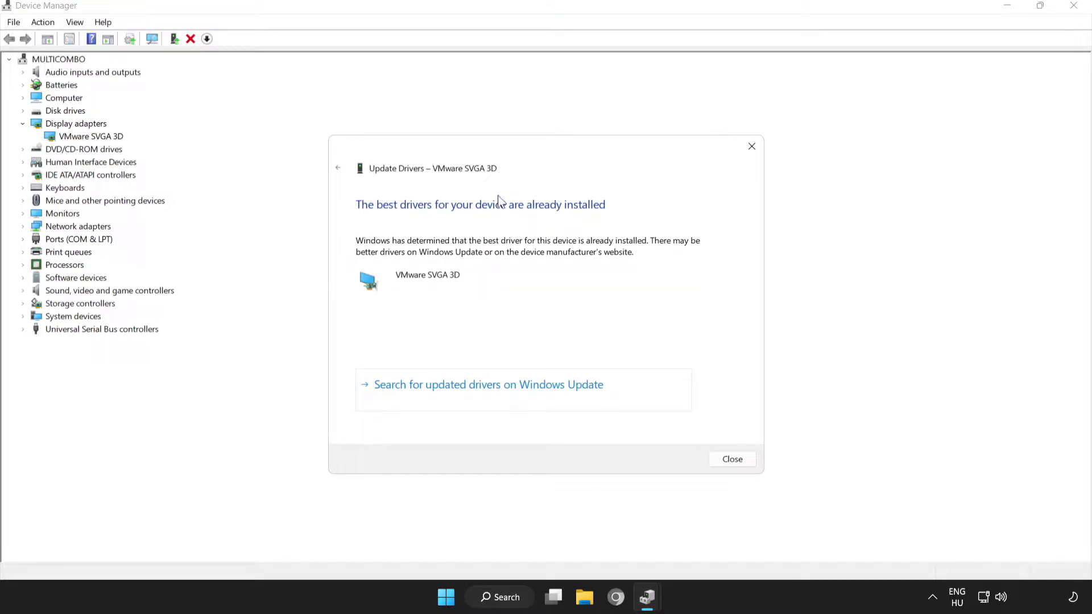
{"action": "left_click", "coordinate": [732, 459]}
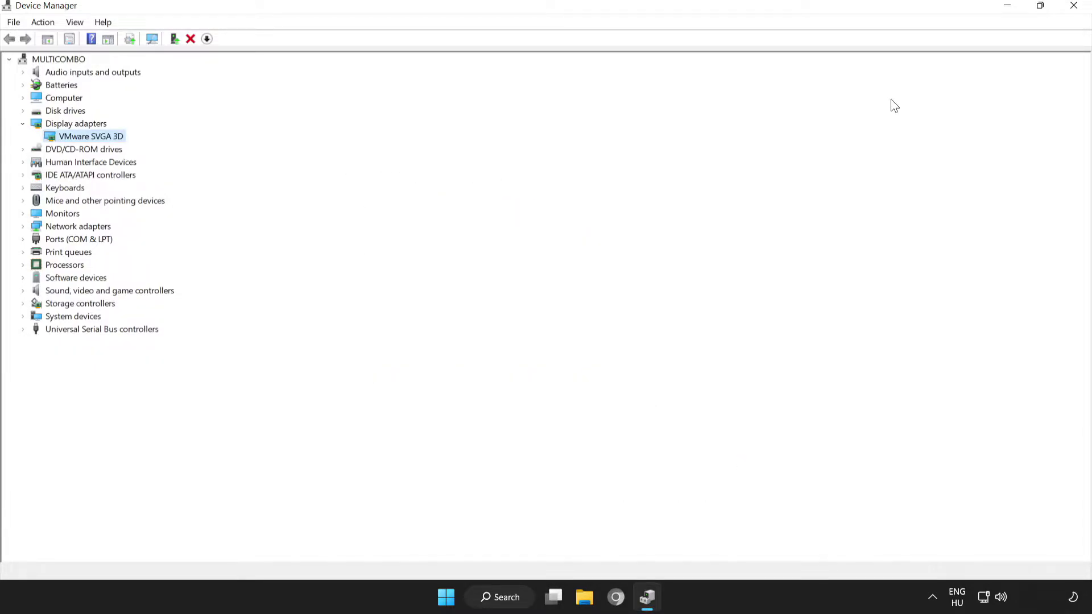
{"action": "left_click", "coordinate": [1076, 12]}
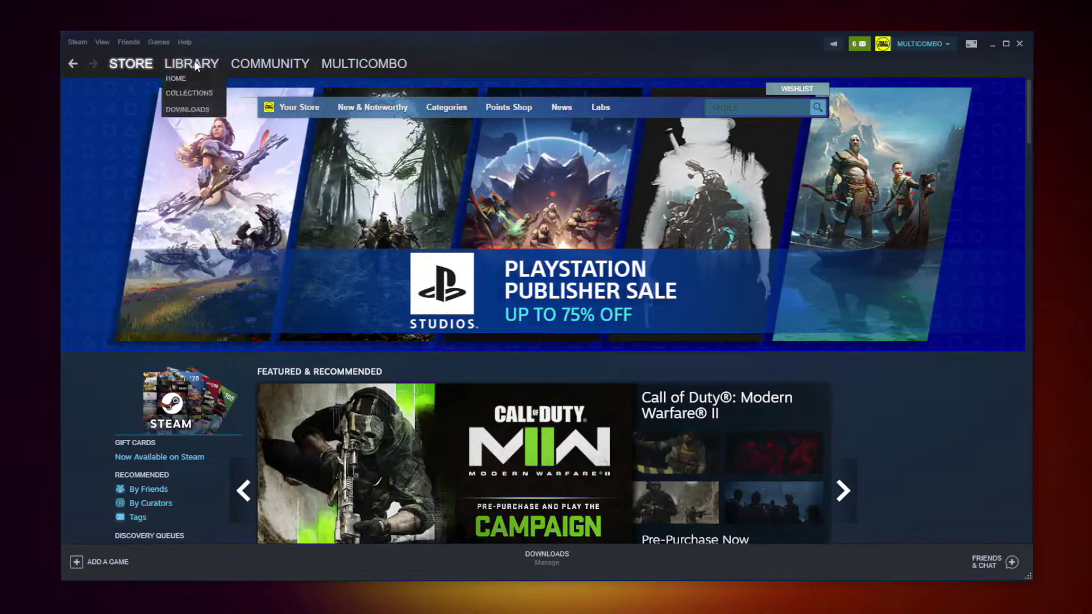
Step: In the Steam Library, bring up the context menu of the favourited game
{"action": "left_click", "coordinate": [189, 64]}
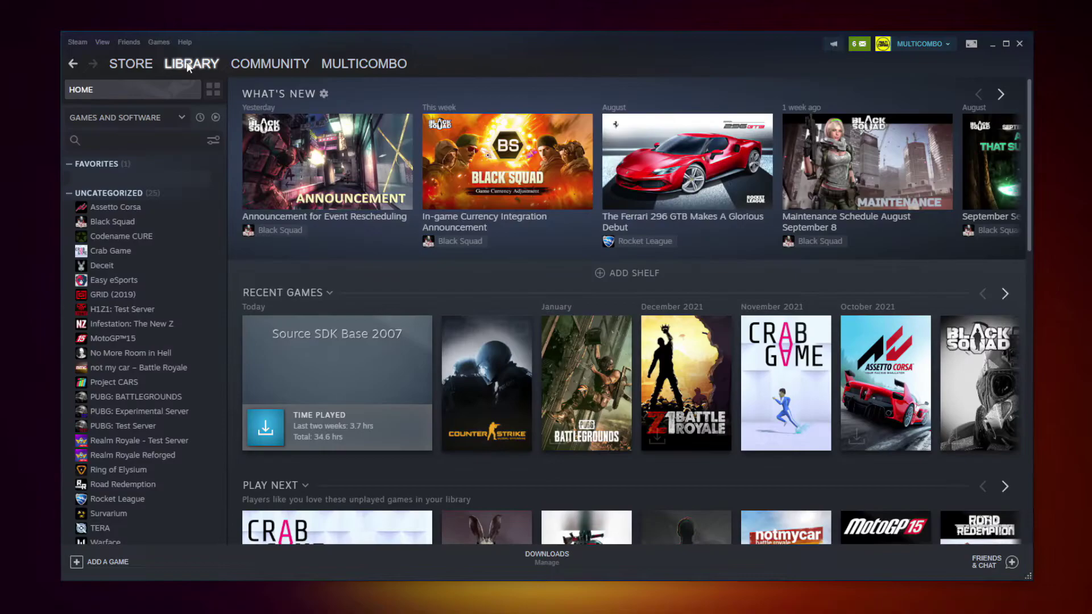
{"action": "right_click", "coordinate": [214, 181]}
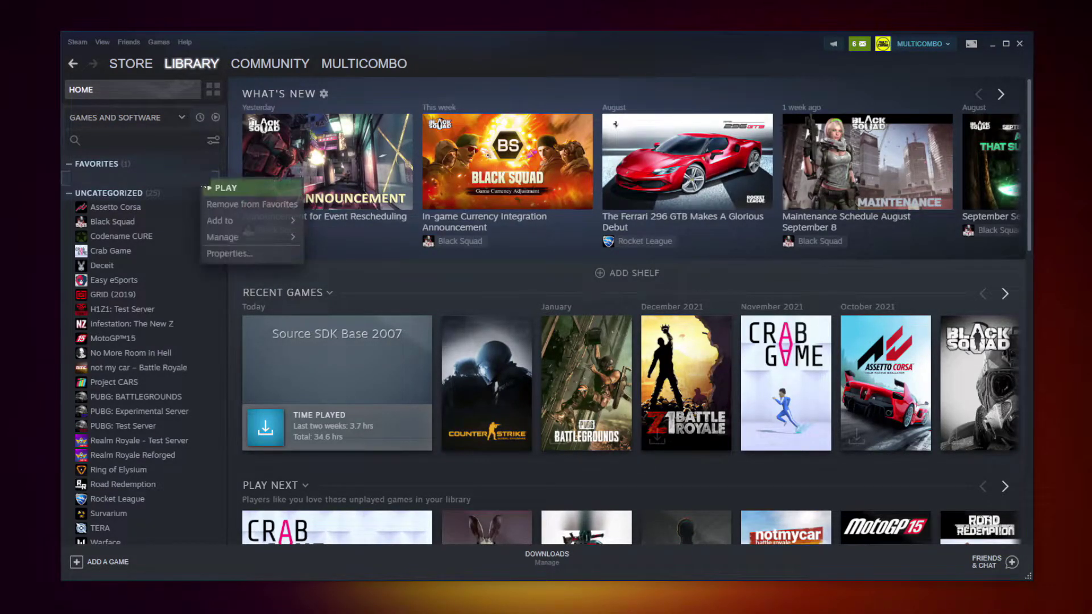
Step: Verify the integrity of Counter-Strike: Global Offensive's files from Properties > Local Files
{"action": "left_click", "coordinate": [243, 251]}
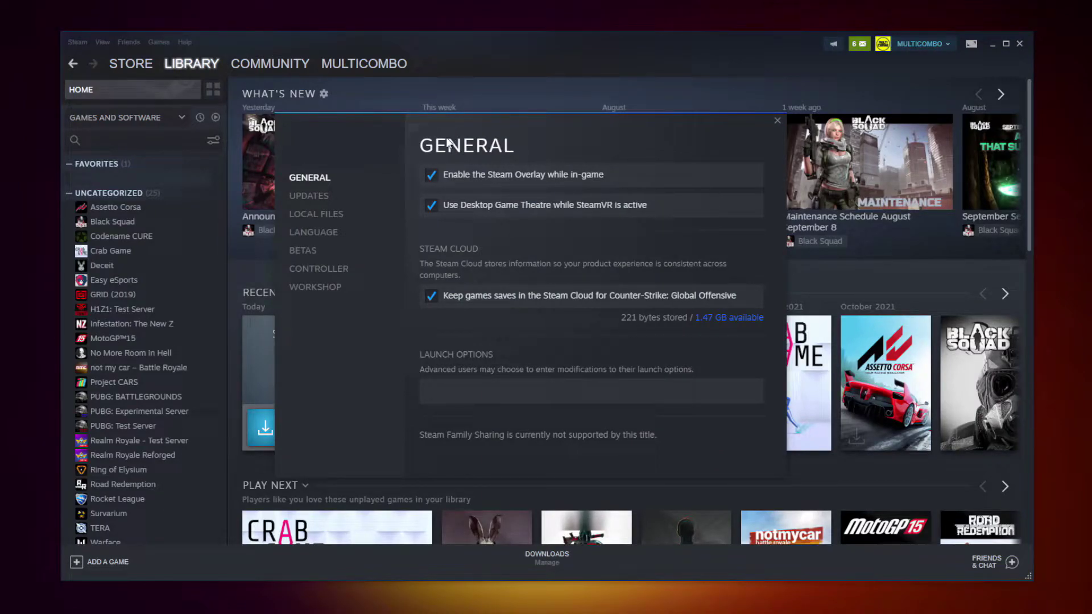
{"action": "left_click", "coordinate": [320, 217]}
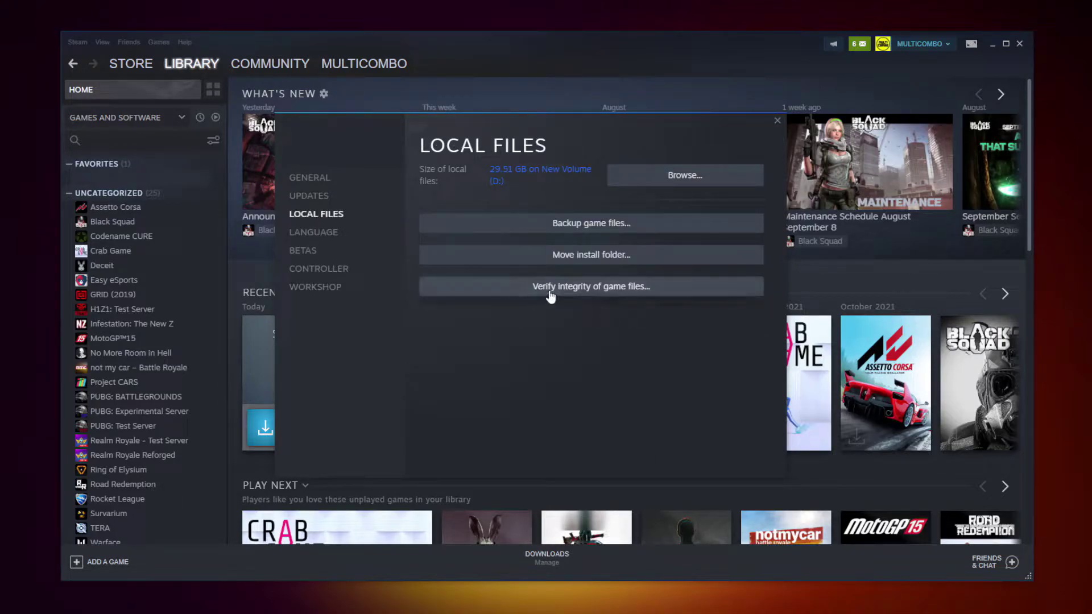
{"action": "left_click", "coordinate": [595, 295]}
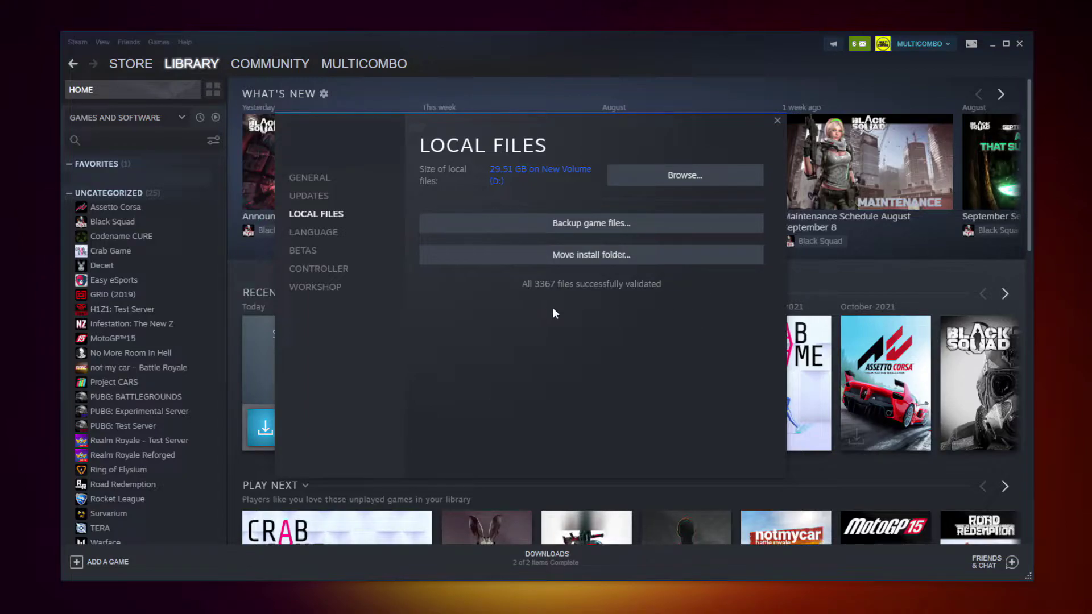
Step: Browse to the game's install folder on D: and open the csgo application's context menu
{"action": "left_click", "coordinate": [711, 187]}
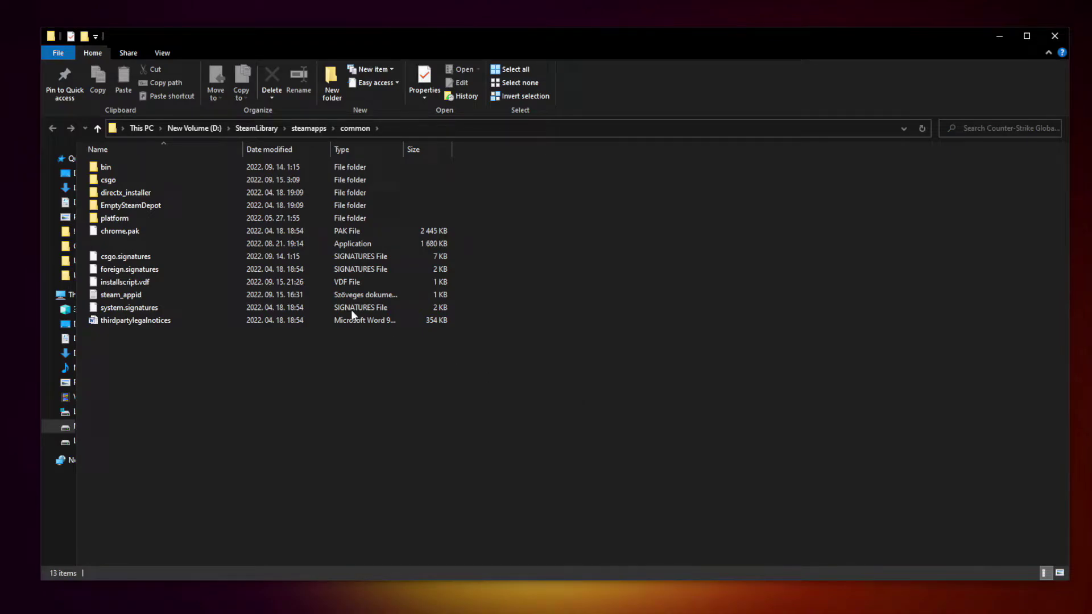
{"action": "left_click", "coordinate": [188, 247]}
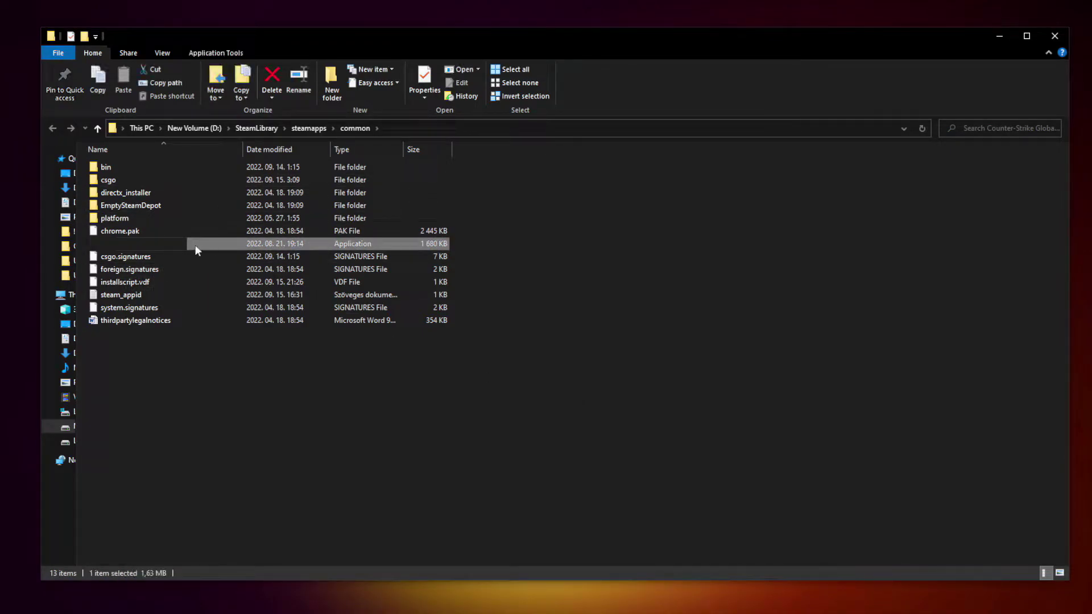
{"action": "right_click", "coordinate": [220, 248]}
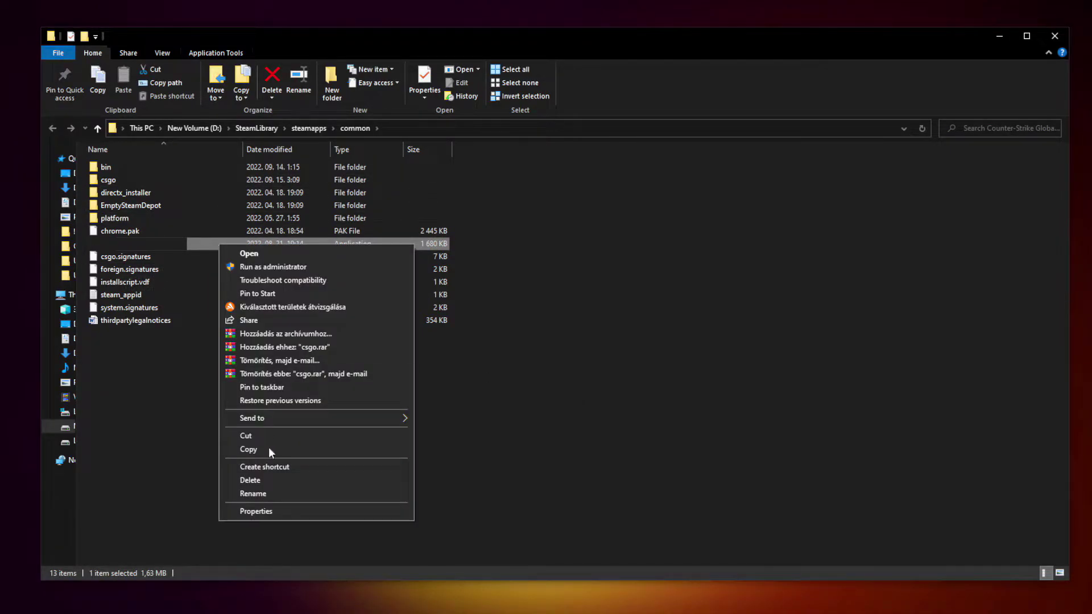
Step: Set csgo to Windows 8 compatibility, run as administrator, without fullscreen optimizations, and apply
{"action": "left_click", "coordinate": [315, 509]}
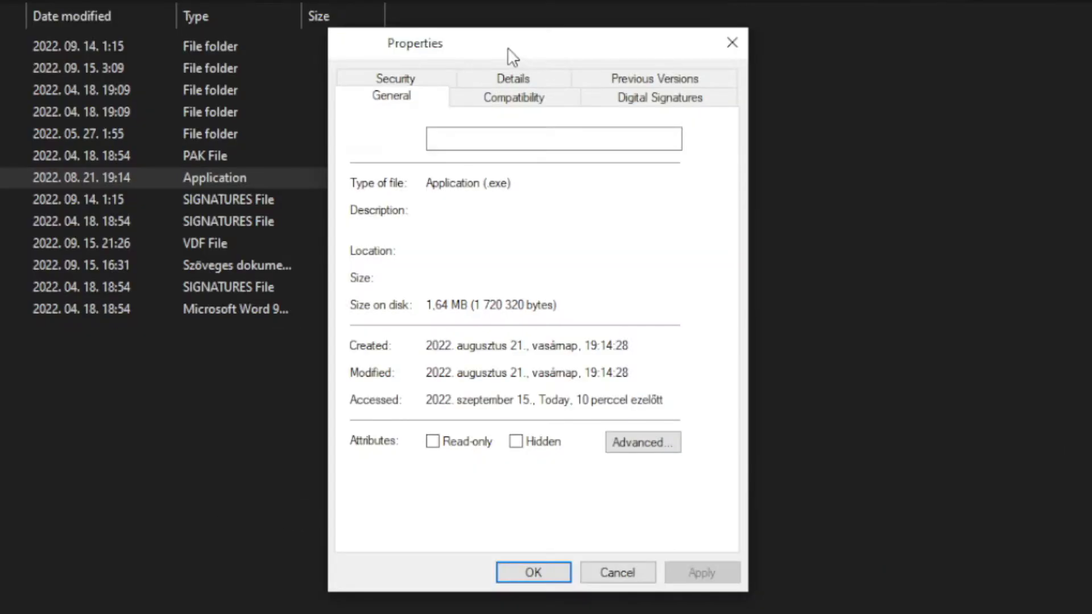
{"action": "left_click", "coordinate": [526, 105]}
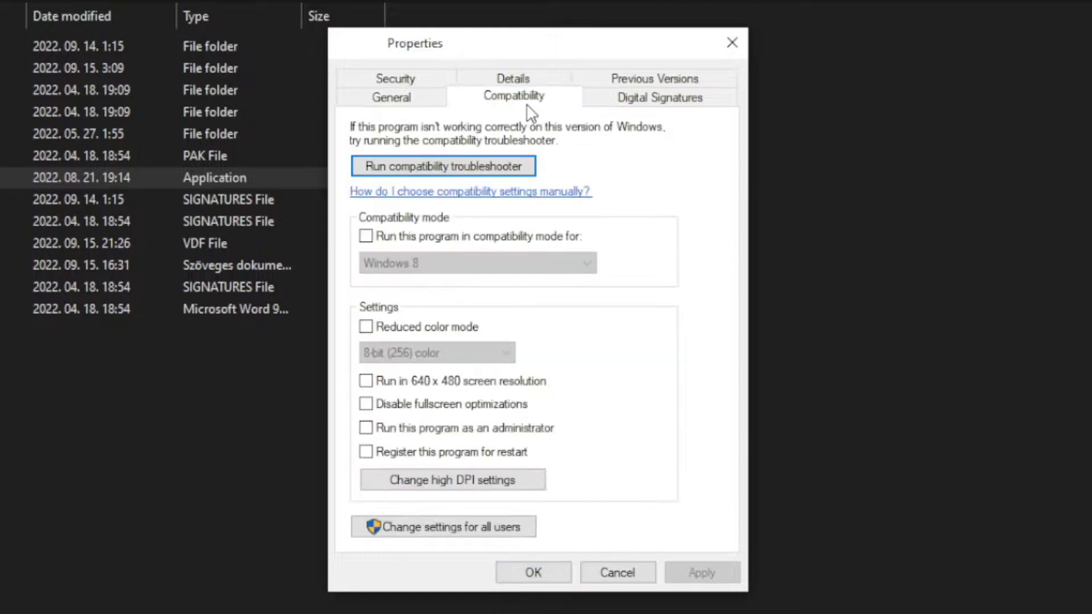
{"action": "left_click", "coordinate": [377, 241]}
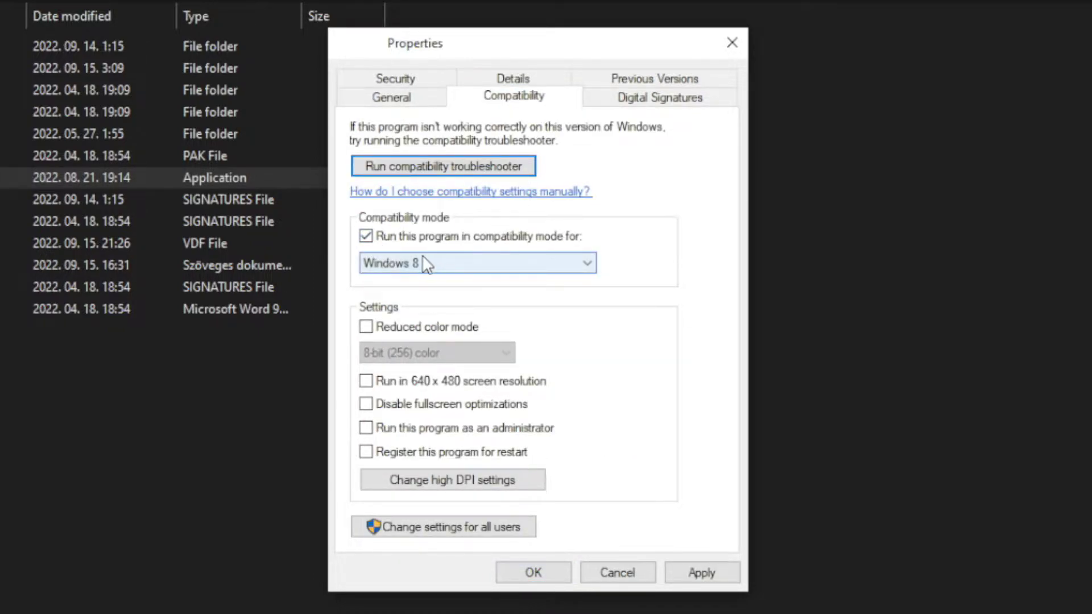
{"action": "left_click", "coordinate": [423, 259]}
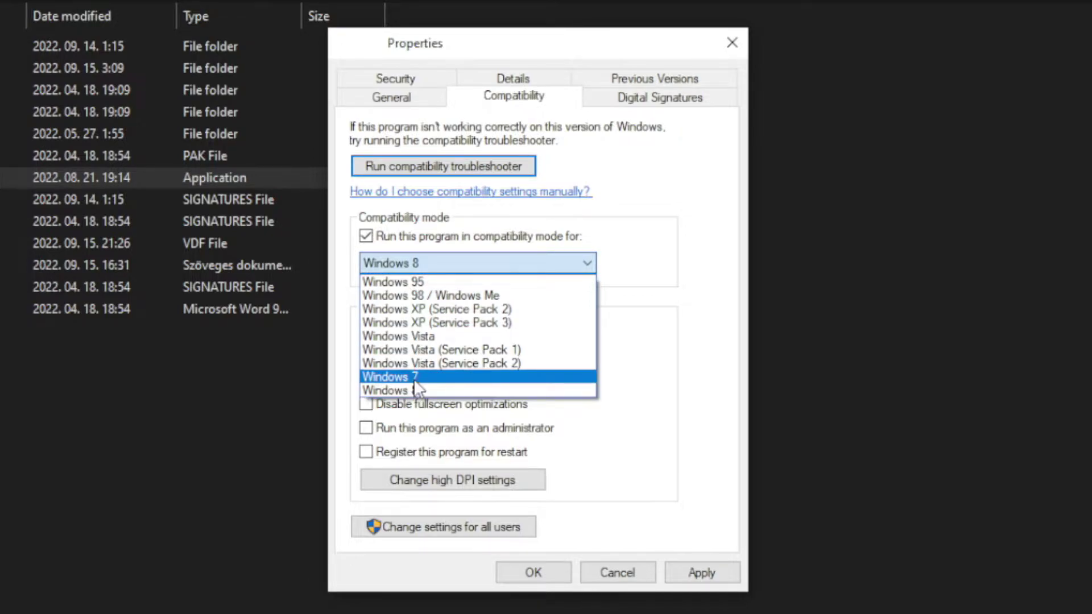
{"action": "left_click", "coordinate": [421, 392]}
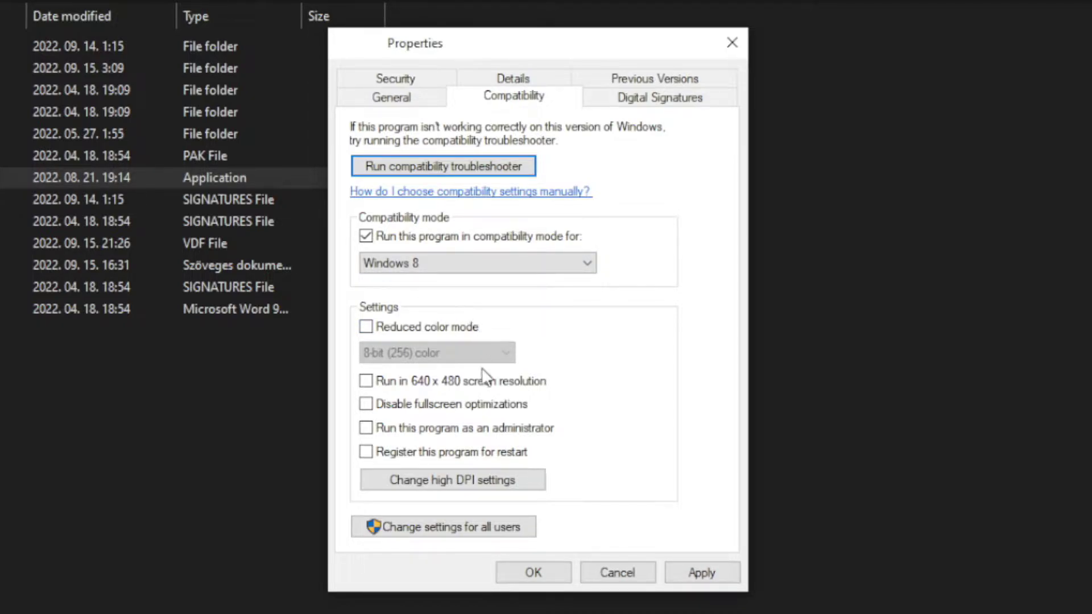
{"action": "left_click", "coordinate": [438, 409]}
{"action": "left_click", "coordinate": [528, 436]}
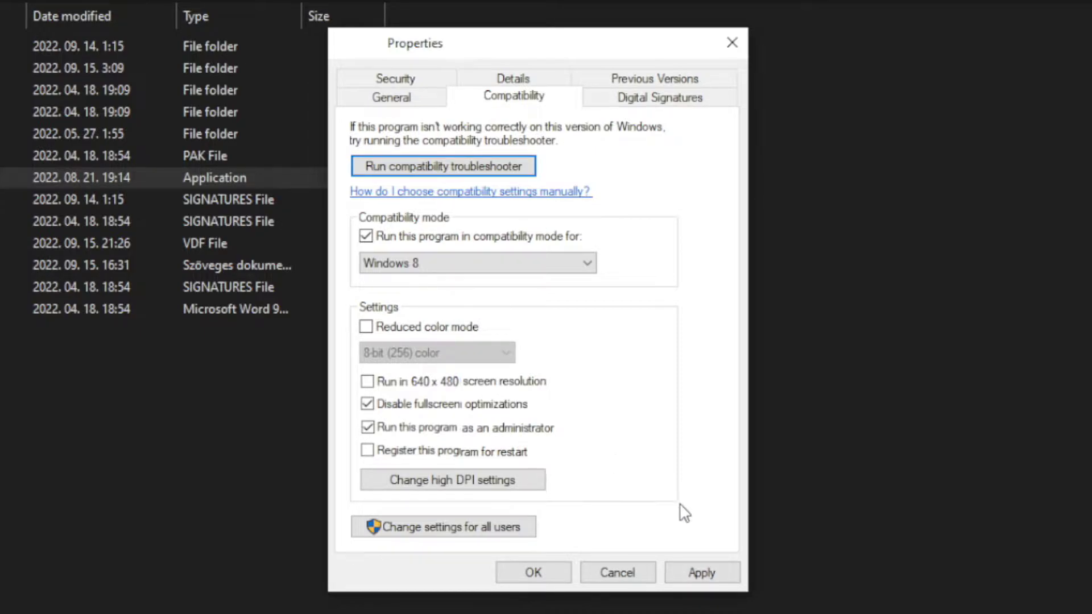
{"action": "left_click", "coordinate": [708, 572]}
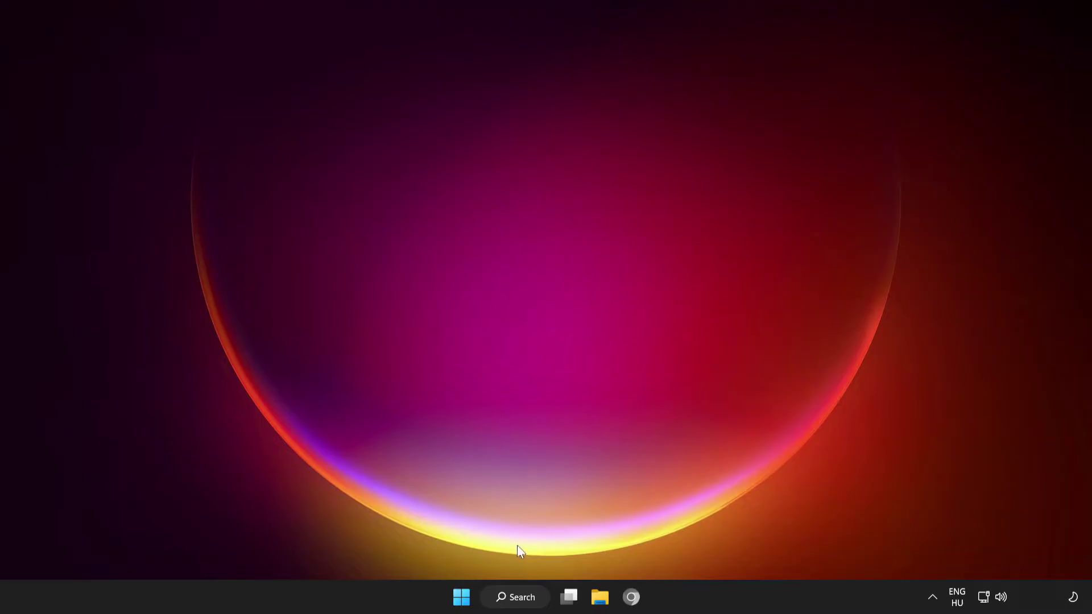
Step: Search for 'update' and open the Check for updates result
{"action": "left_click", "coordinate": [511, 598]}
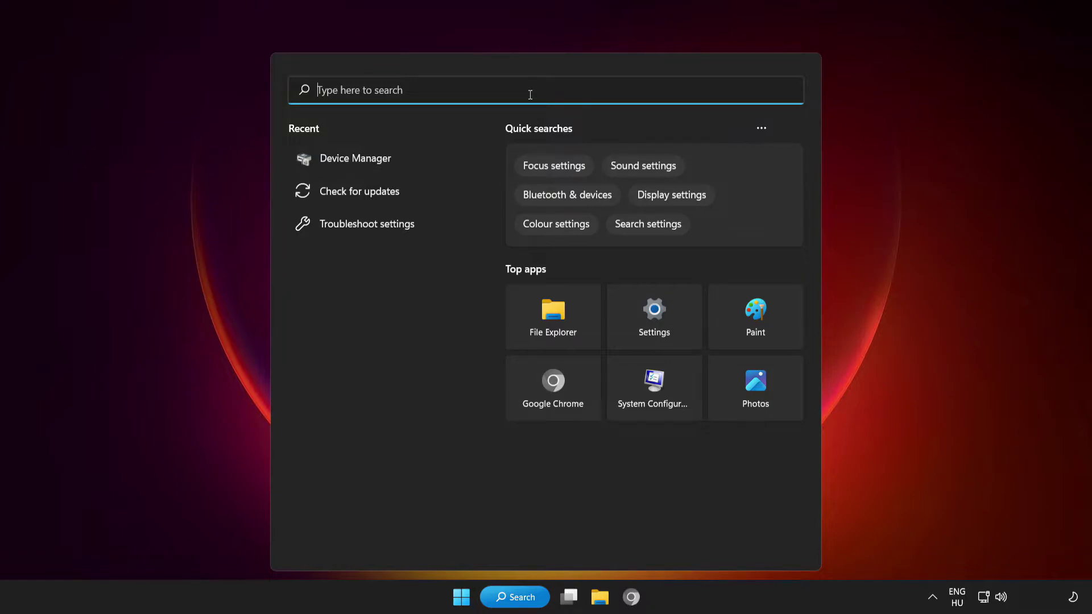
{"action": "type", "text": "update"}
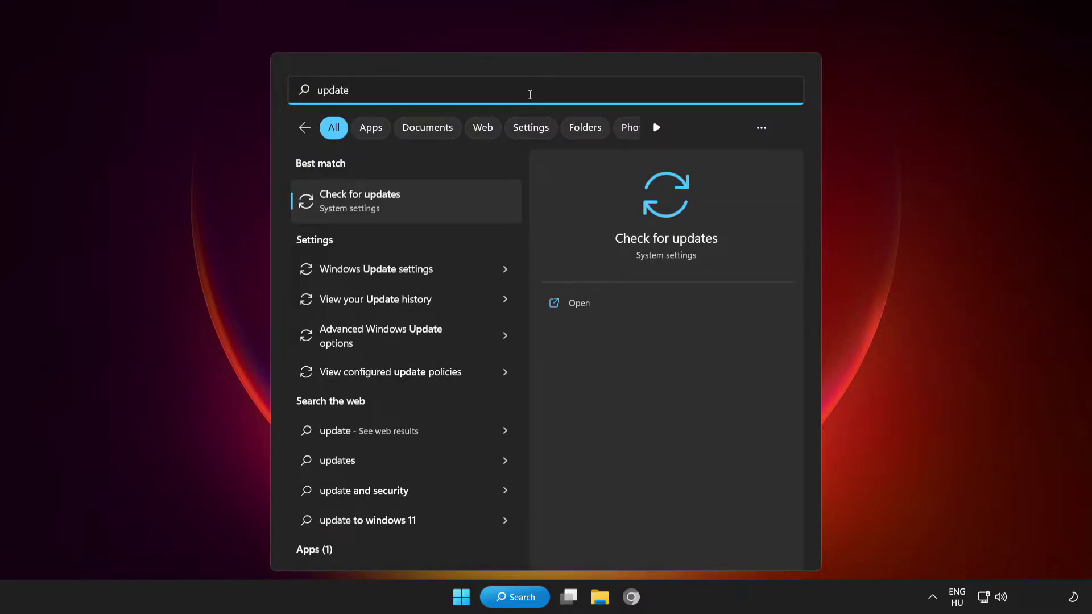
{"action": "left_click", "coordinate": [430, 200]}
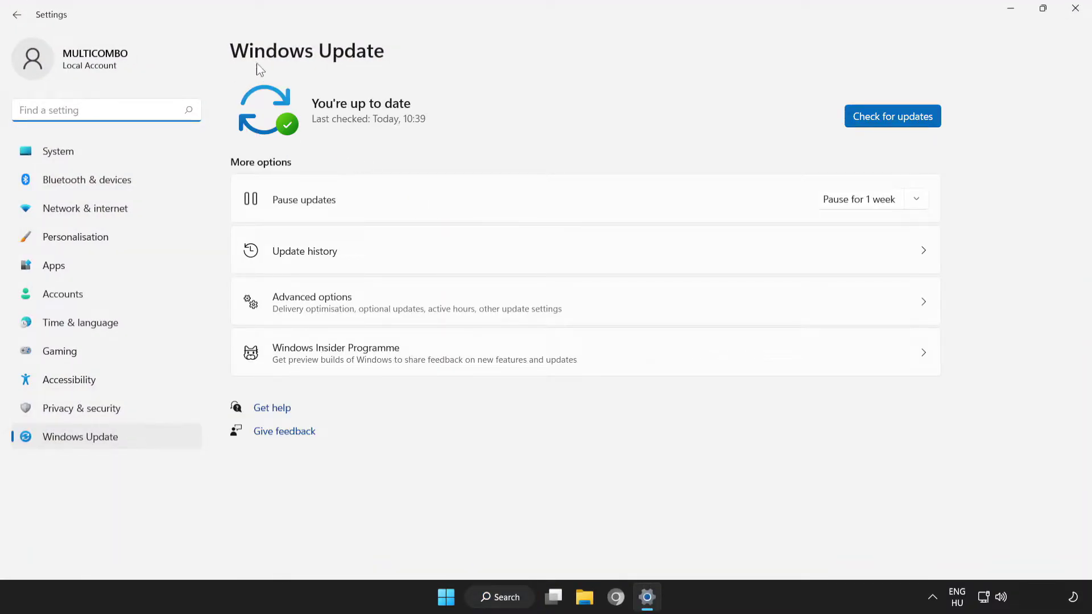
Step: Run Check for updates until it reports You're up to date, then close Settings
{"action": "left_click", "coordinate": [895, 118]}
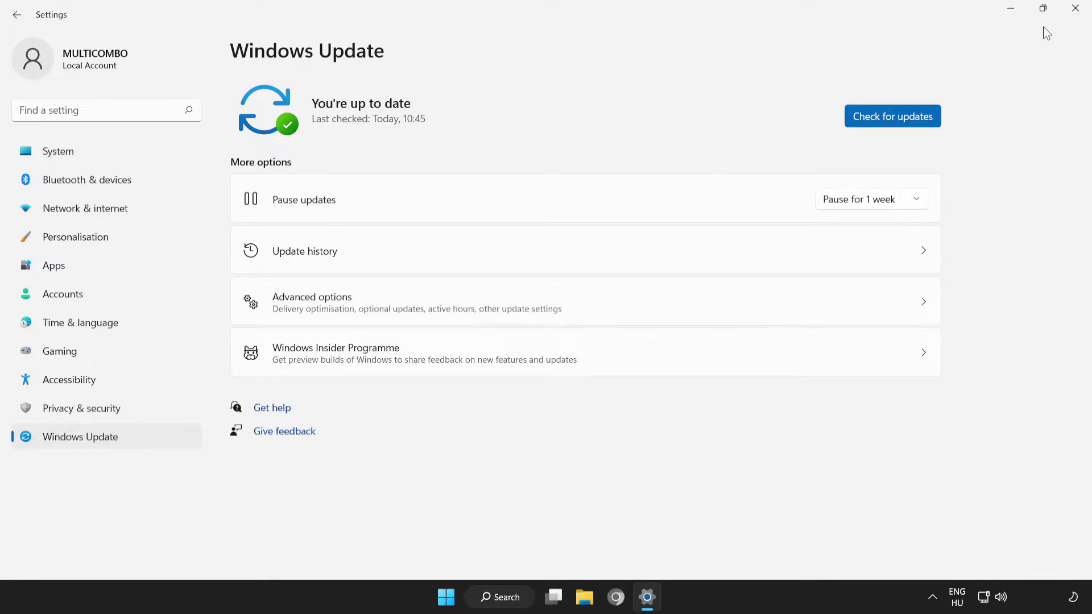
{"action": "left_click", "coordinate": [1074, 17]}
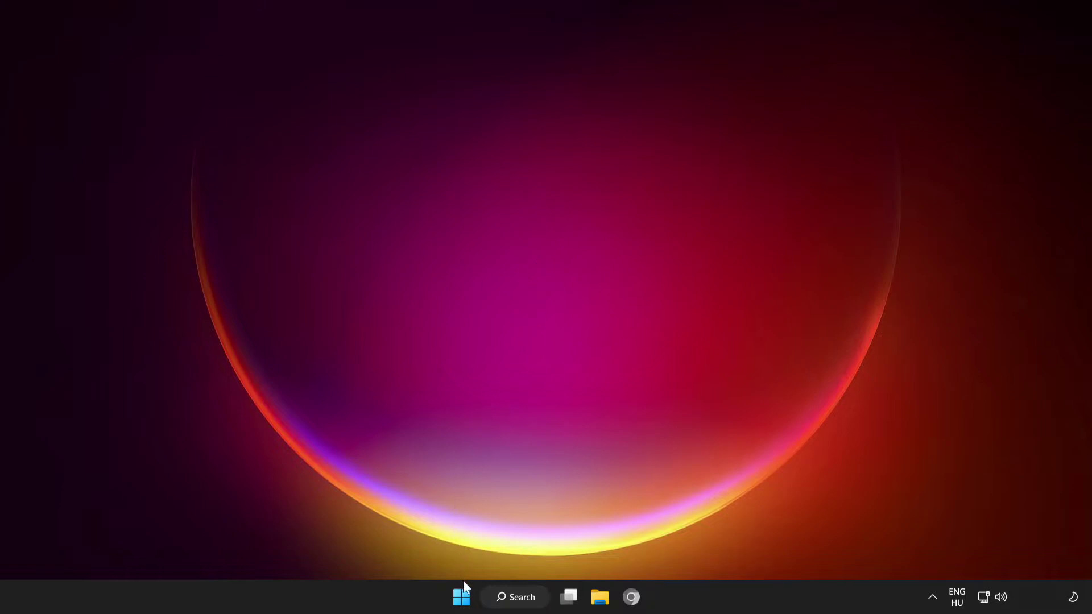
Step: Launch Task Manager from the Start button's Win+X menu
{"action": "right_click", "coordinate": [463, 601]}
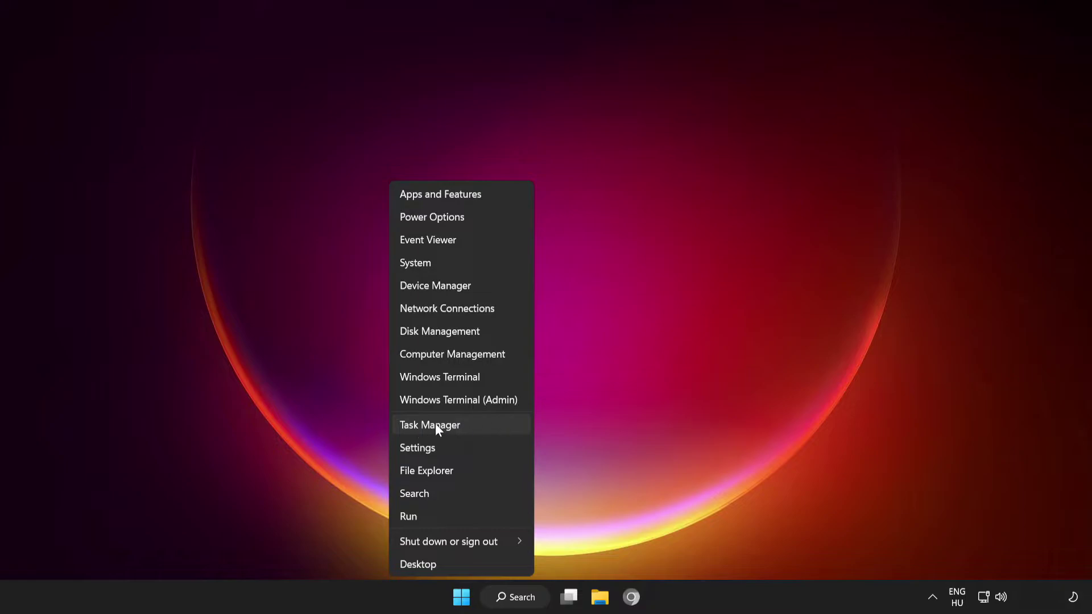
{"action": "left_click", "coordinate": [496, 425]}
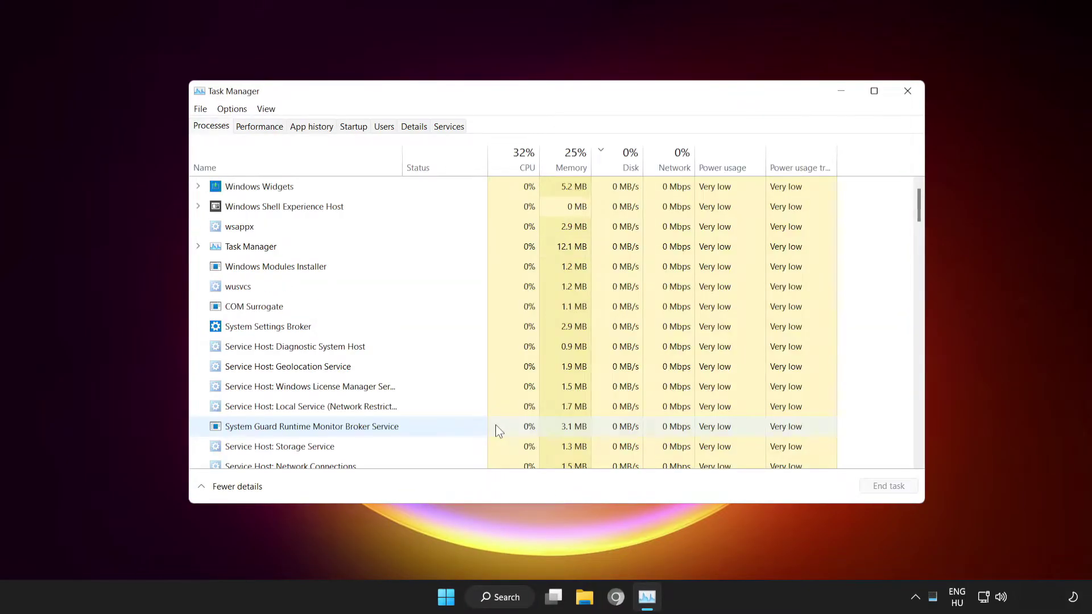
Step: Disable Cortana, Microsoft Edge, Phone Link and Terminal as startup apps, then close Task Manager
{"action": "left_click", "coordinate": [353, 127]}
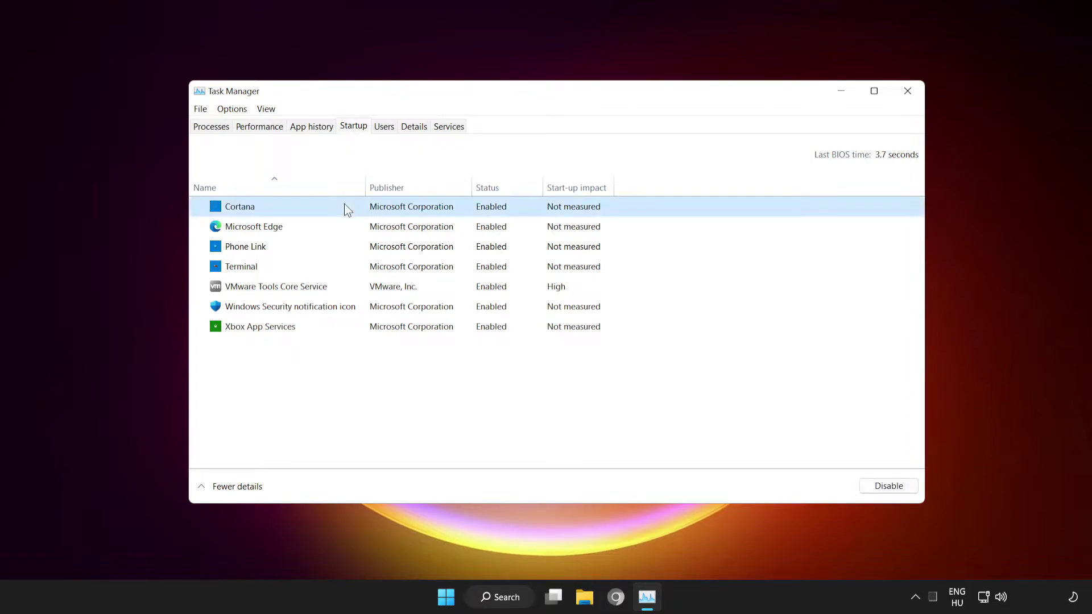
{"action": "left_click", "coordinate": [889, 487]}
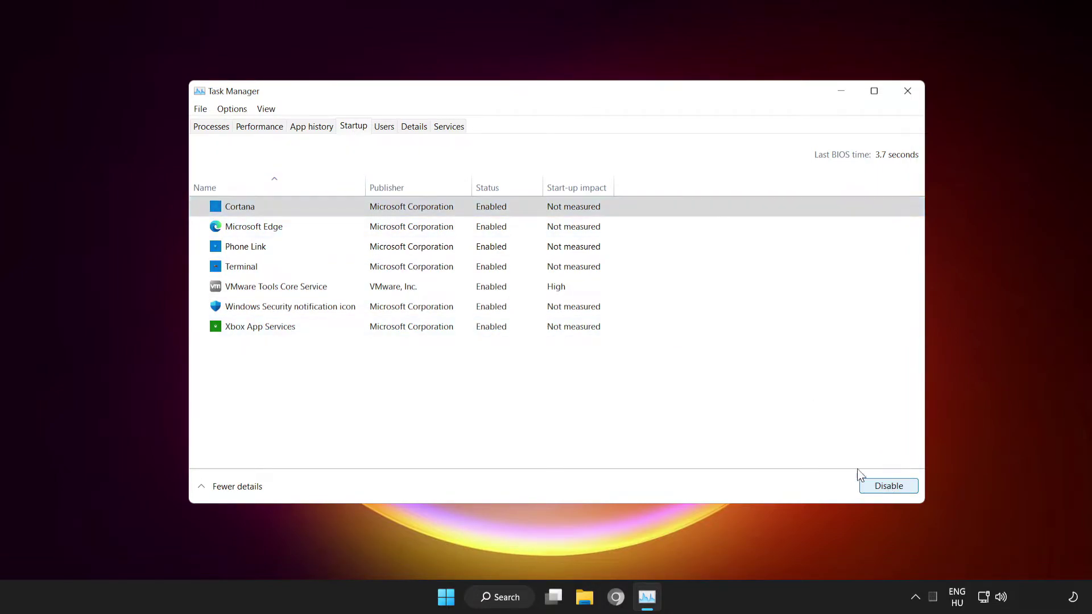
{"action": "left_click", "coordinate": [320, 226]}
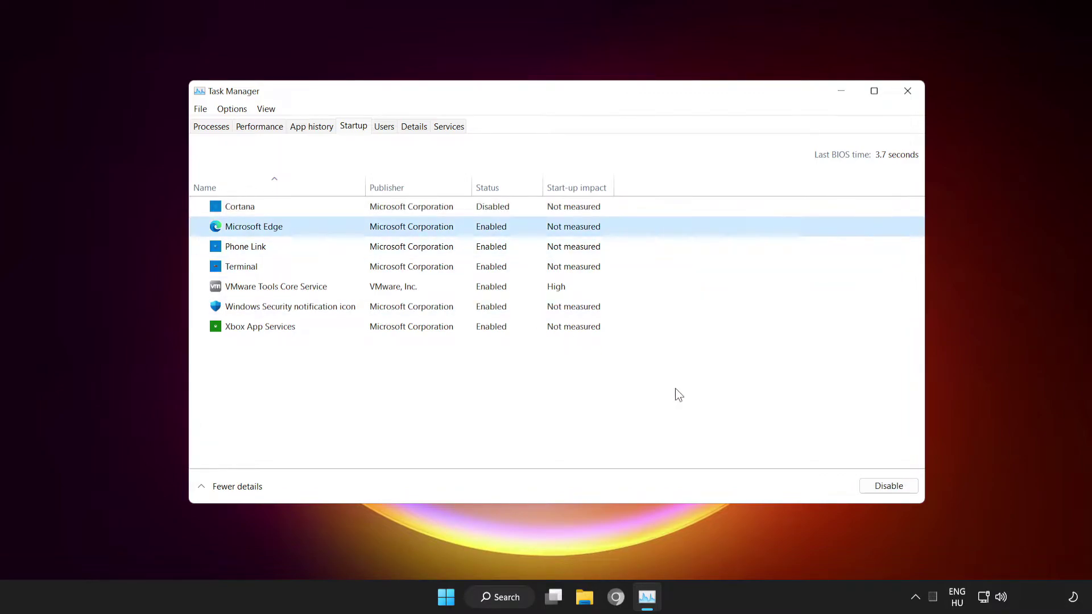
{"action": "left_click", "coordinate": [892, 489]}
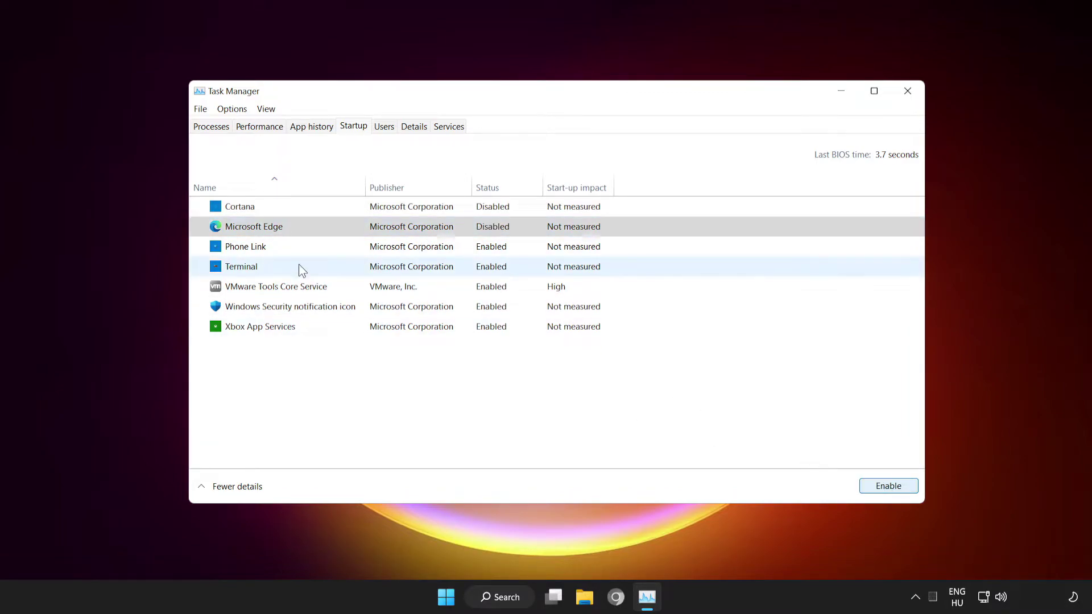
{"action": "left_click", "coordinate": [296, 249]}
{"action": "left_click", "coordinate": [879, 483]}
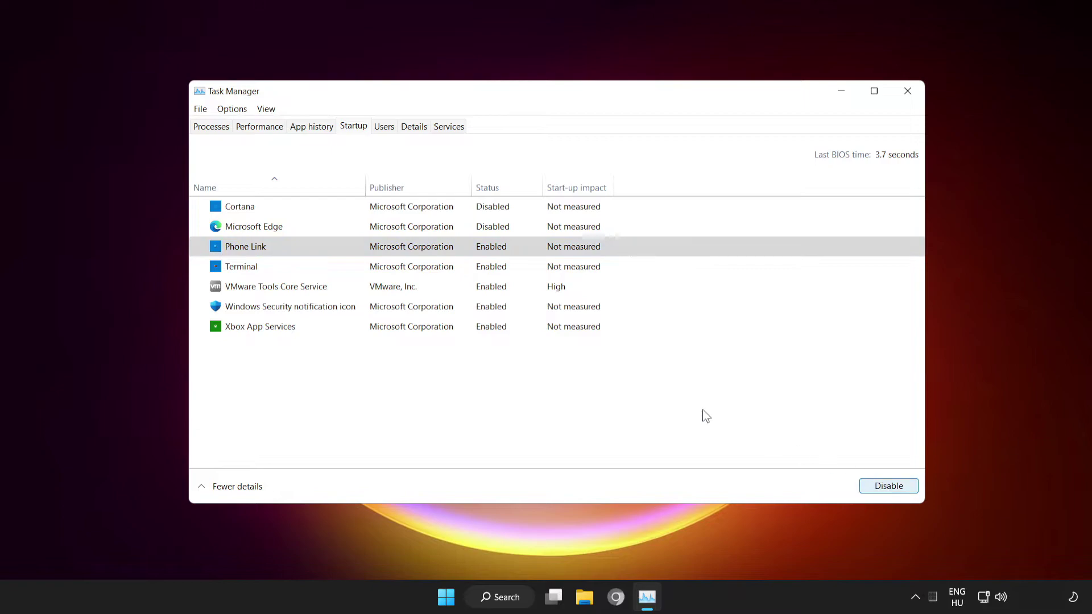
{"action": "left_click", "coordinate": [324, 268]}
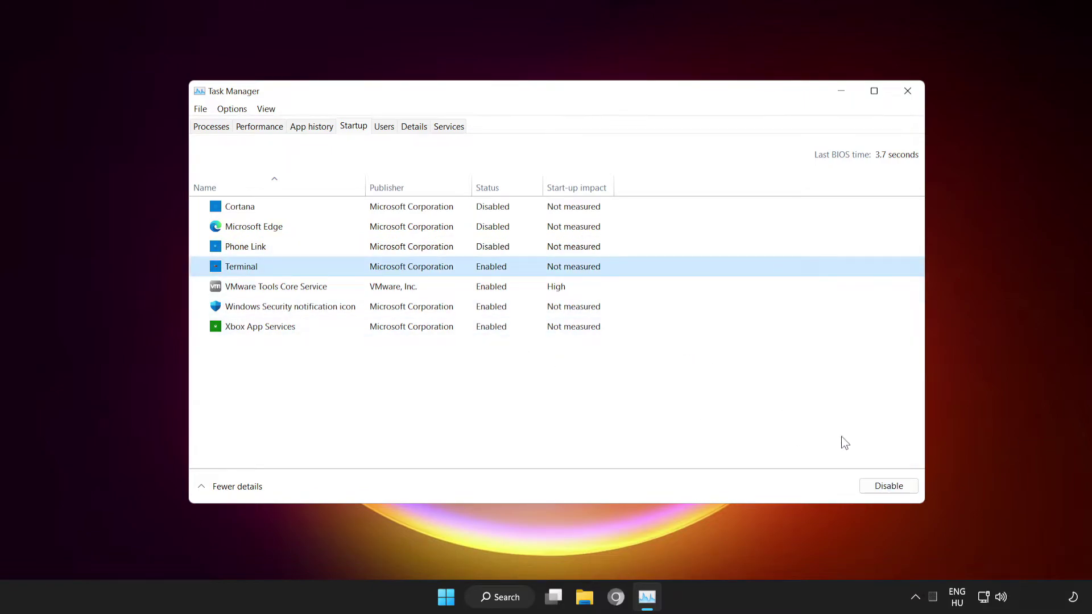
{"action": "left_click", "coordinate": [895, 486]}
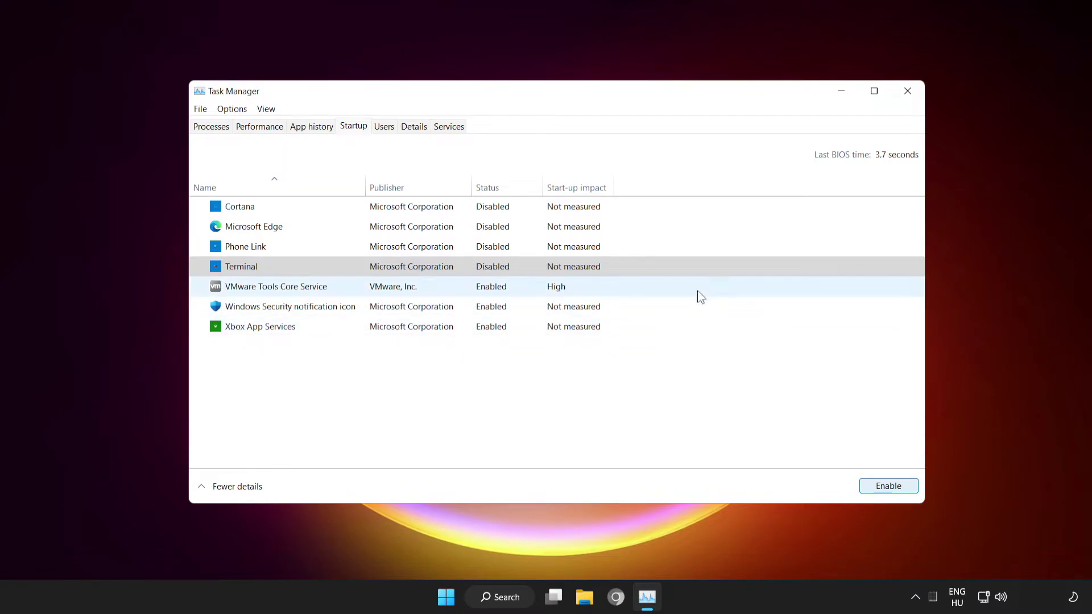
{"action": "left_click", "coordinate": [907, 94]}
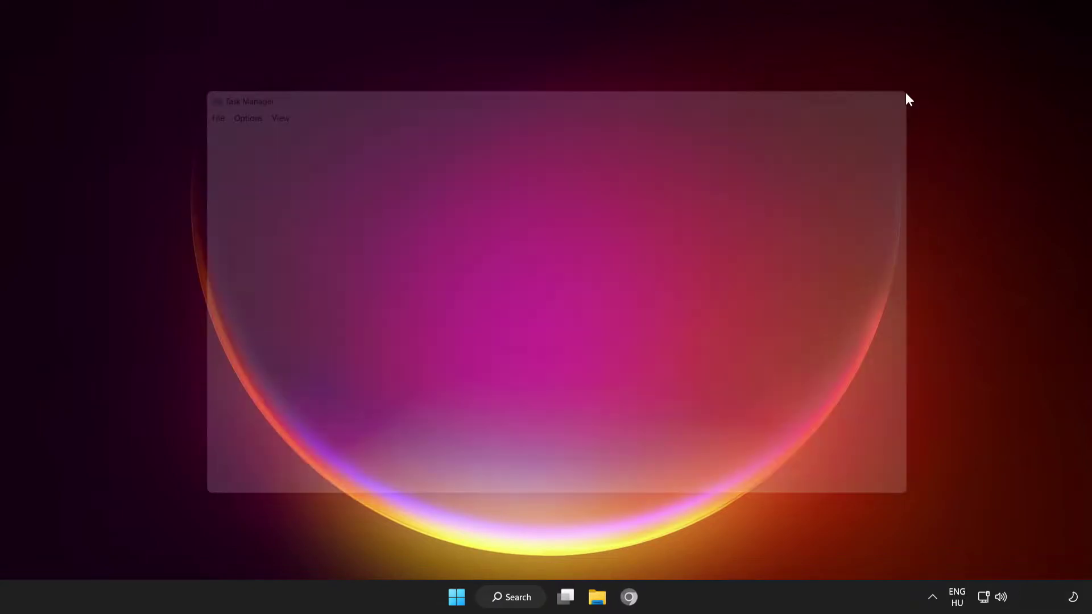
Step: Restart the PC from the Start menu's power options
{"action": "left_click", "coordinate": [470, 595]}
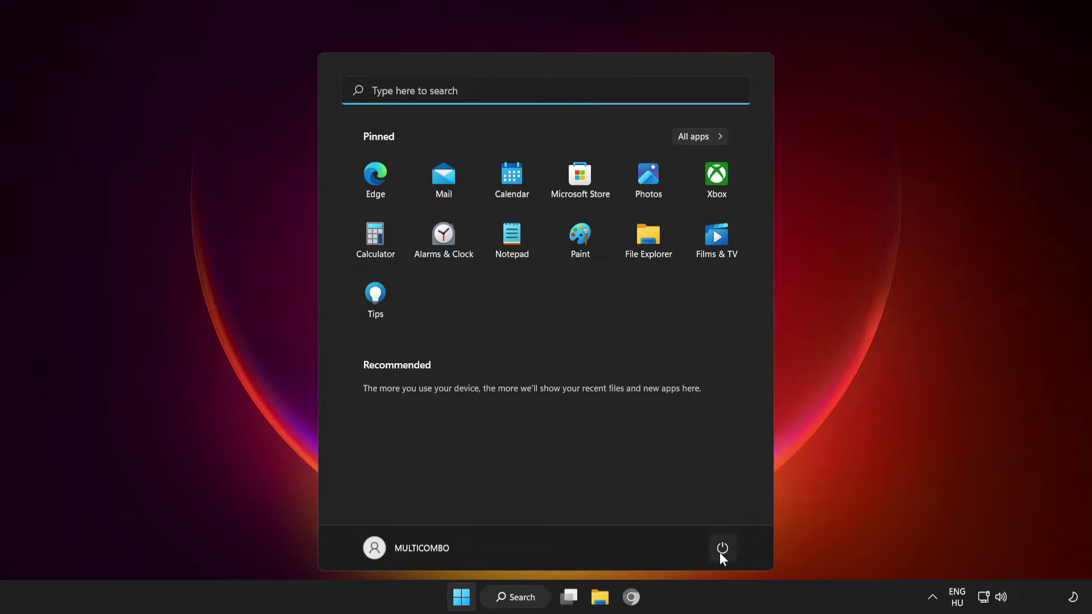
{"action": "left_click", "coordinate": [721, 551]}
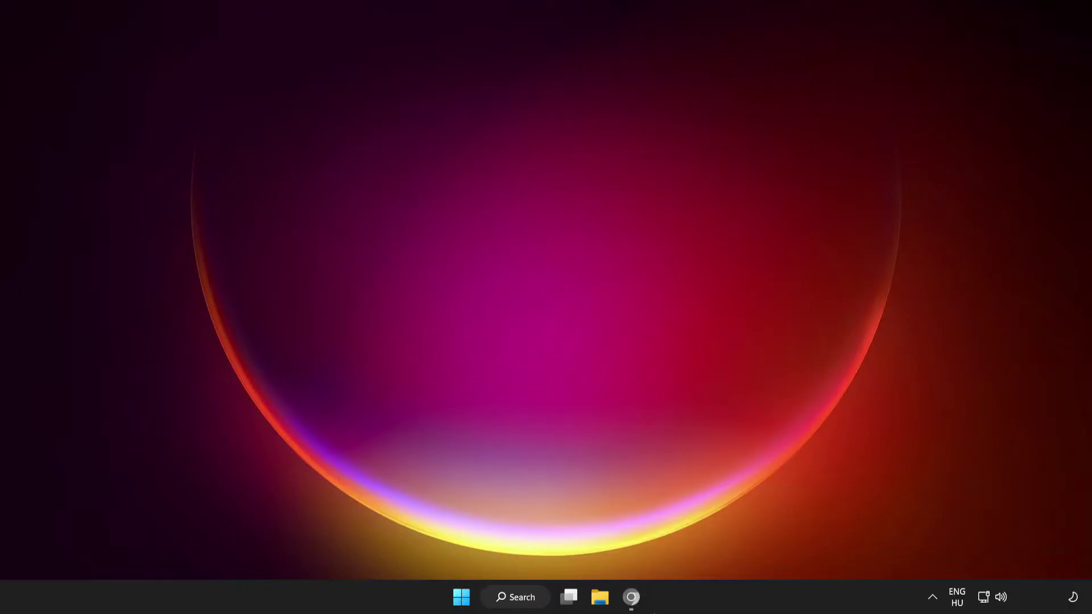
Step: Download dxwebsetup.exe from the DirectX End-User Runtime Web Installer page in Chrome
{"action": "left_click", "coordinate": [631, 598]}
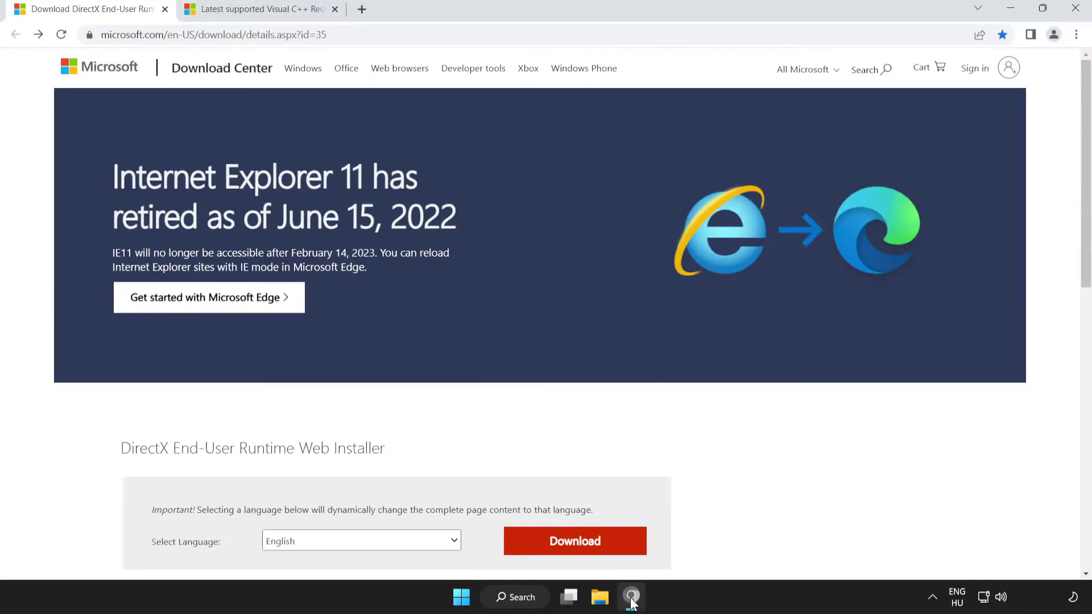
{"action": "left_click", "coordinate": [300, 35]}
{"action": "key", "text": "End"}
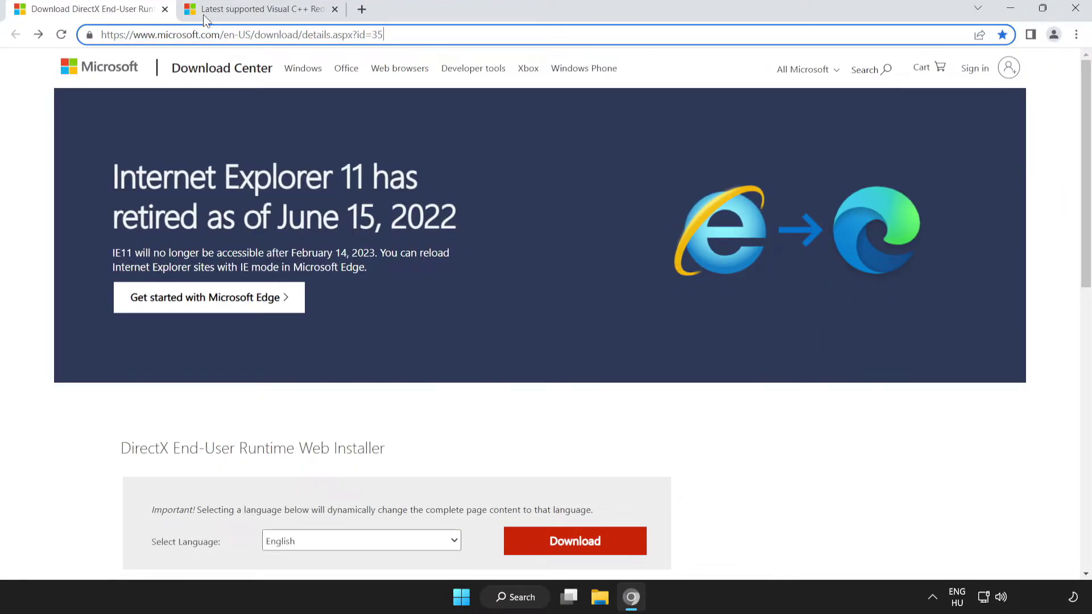
{"action": "left_click", "coordinate": [37, 183]}
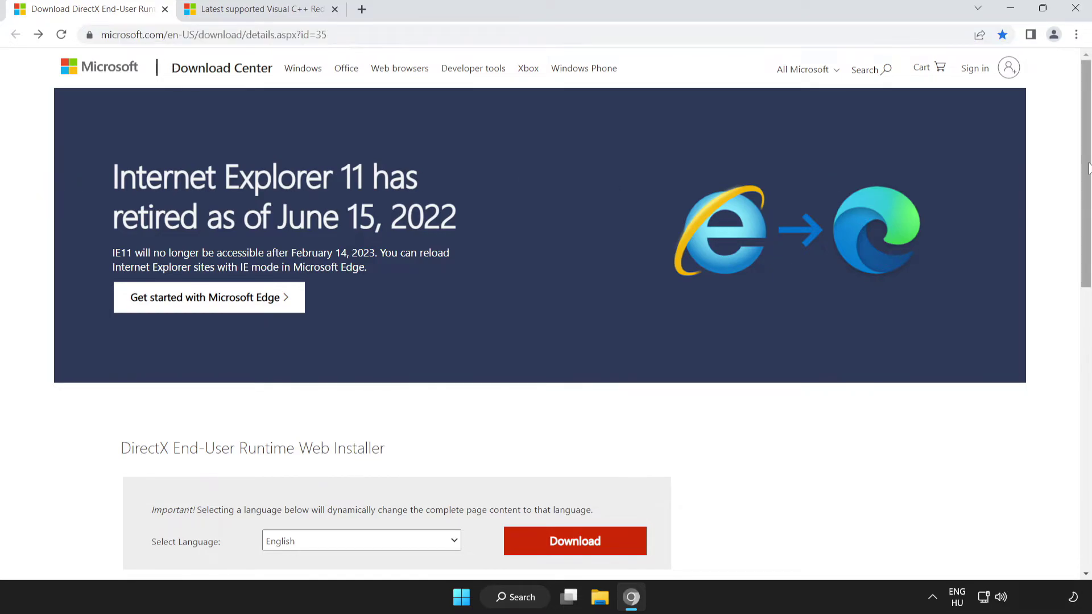
{"action": "scroll", "coordinate": [1088, 167], "scroll_direction": "down", "scroll_amount": 4}
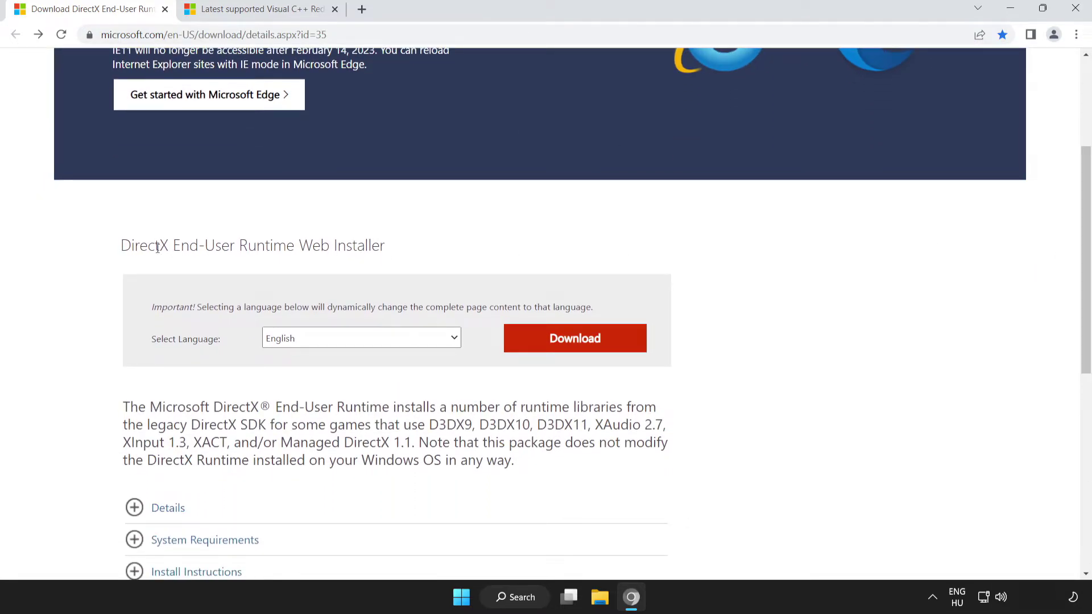
{"action": "left_click_drag", "start_coordinate": [74, 248], "coordinate": [393, 248]}
{"action": "left_click", "coordinate": [486, 248]}
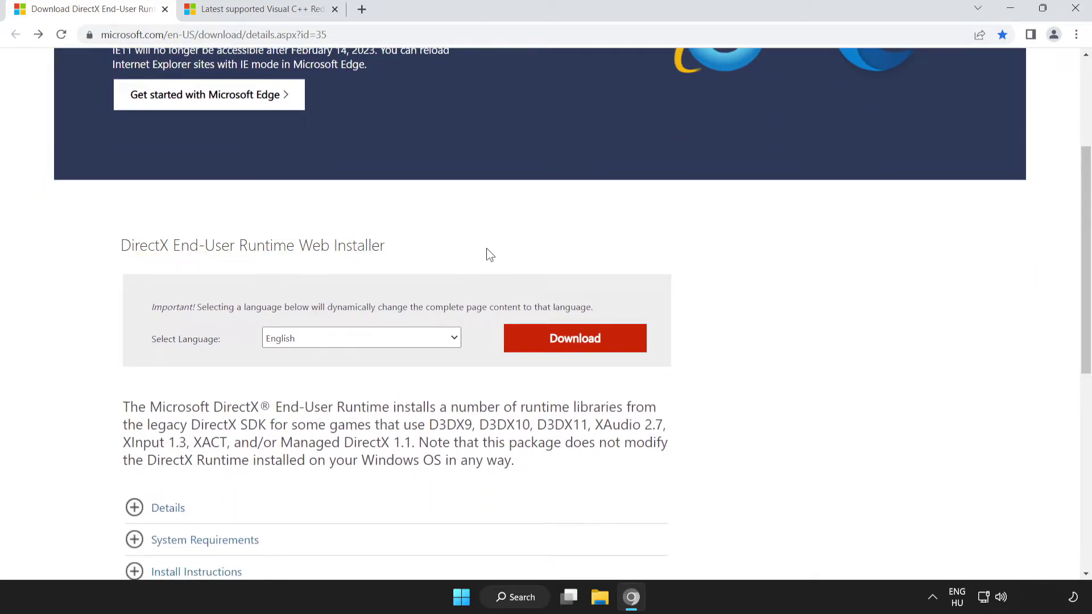
{"action": "left_click", "coordinate": [571, 349]}
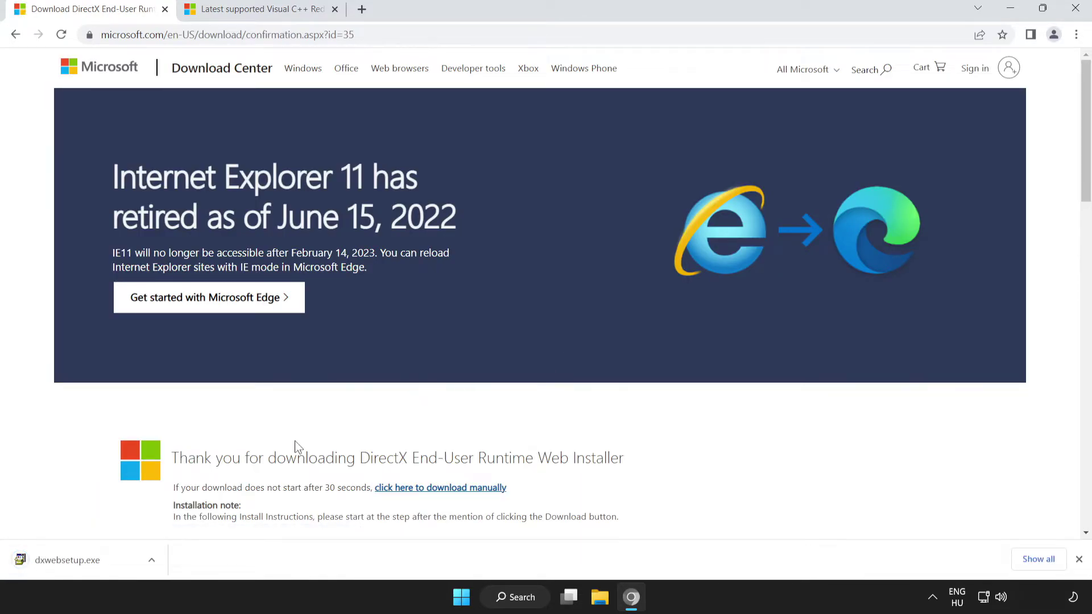
Step: Run dxwebsetup.exe, accept the license, skip the Bing Bar and finish the DirectX setup
{"action": "left_click", "coordinate": [94, 563]}
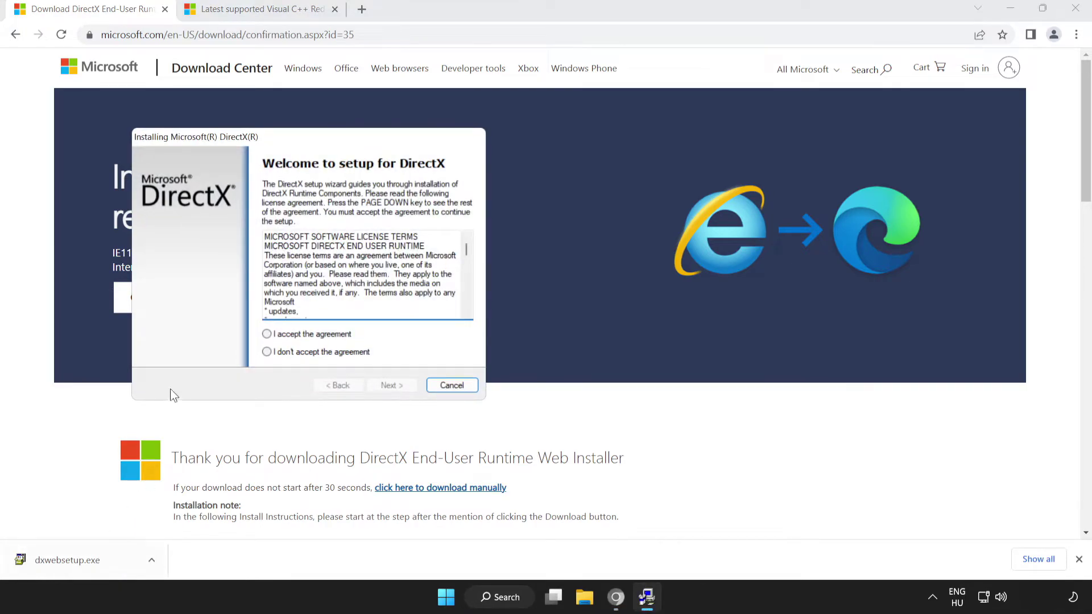
{"action": "left_click_drag", "start_coordinate": [274, 140], "coordinate": [497, 183]}
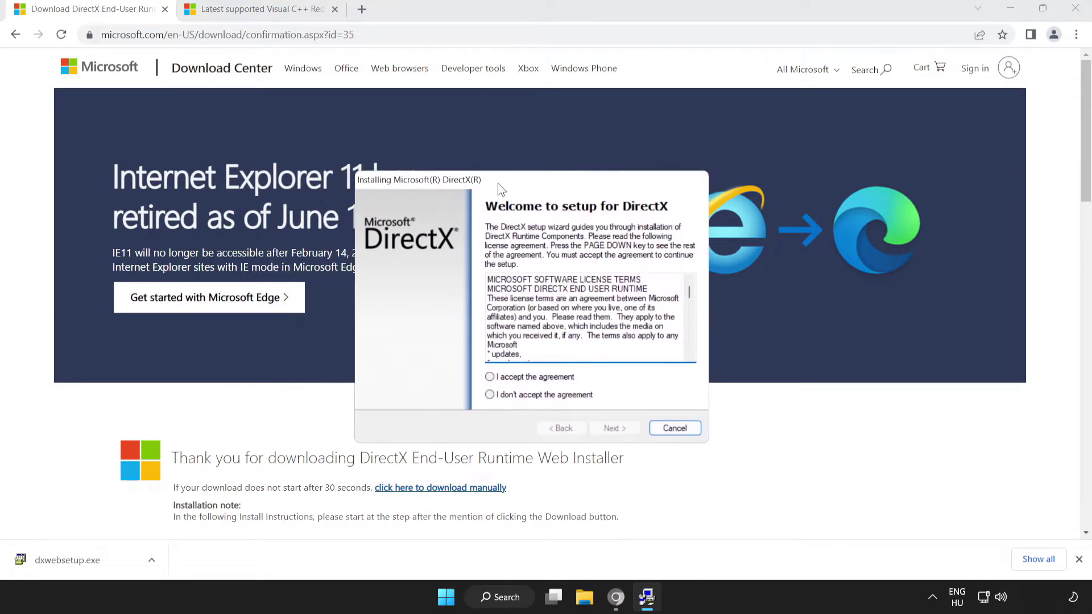
{"action": "left_click_drag", "start_coordinate": [690, 294], "coordinate": [688, 358]}
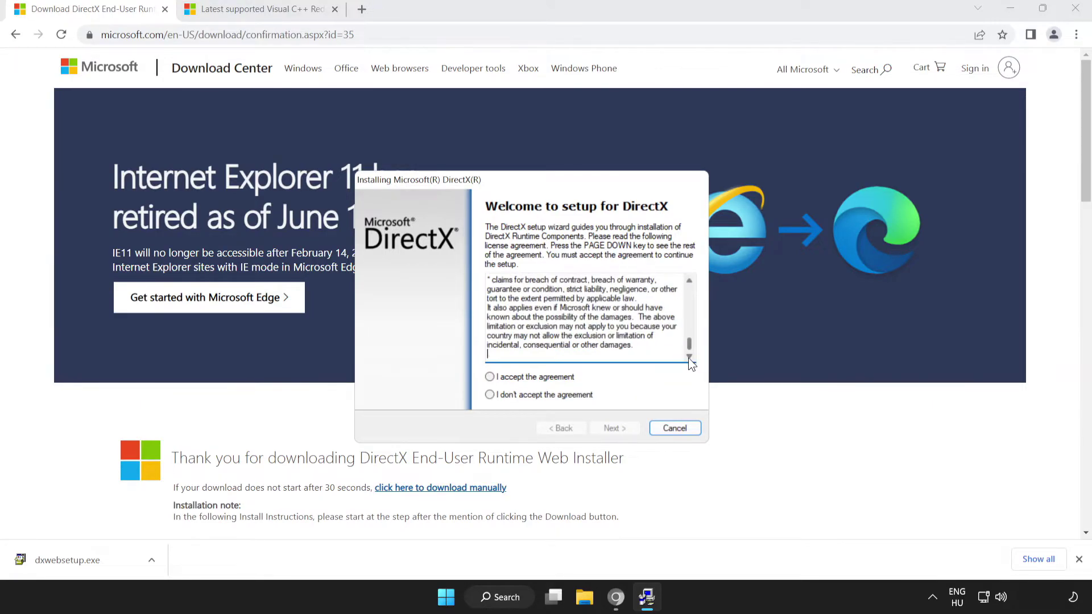
{"action": "left_click", "coordinate": [490, 377]}
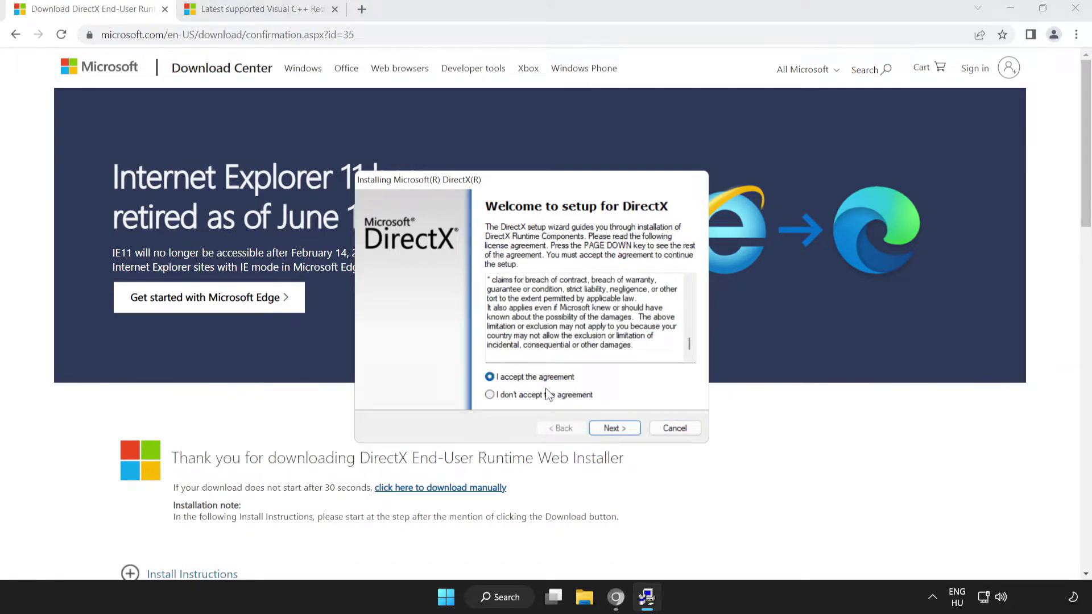
{"action": "left_click", "coordinate": [609, 428]}
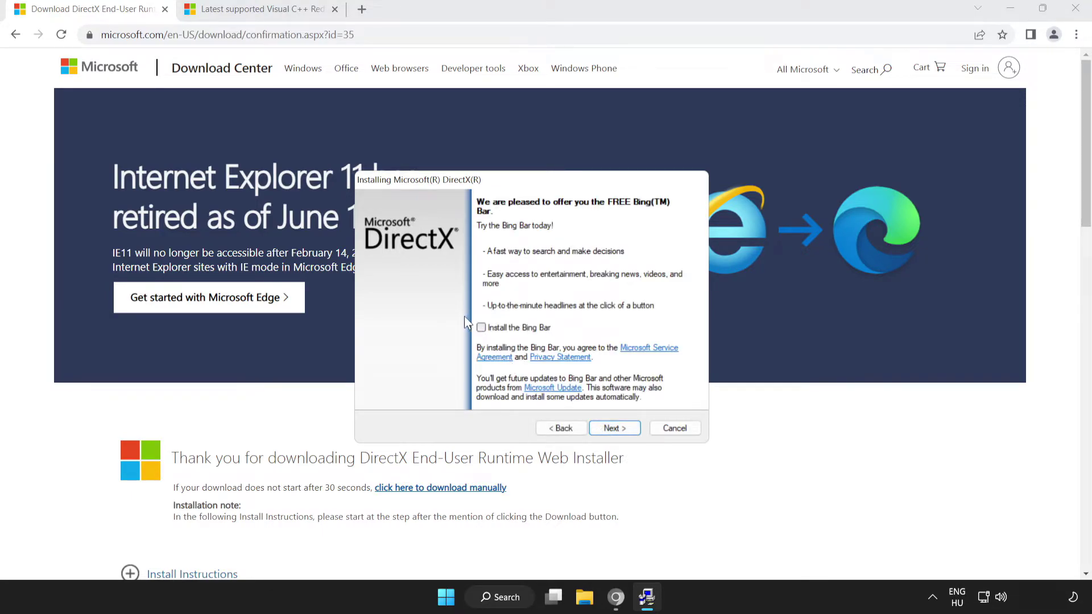
{"action": "left_click", "coordinate": [612, 429]}
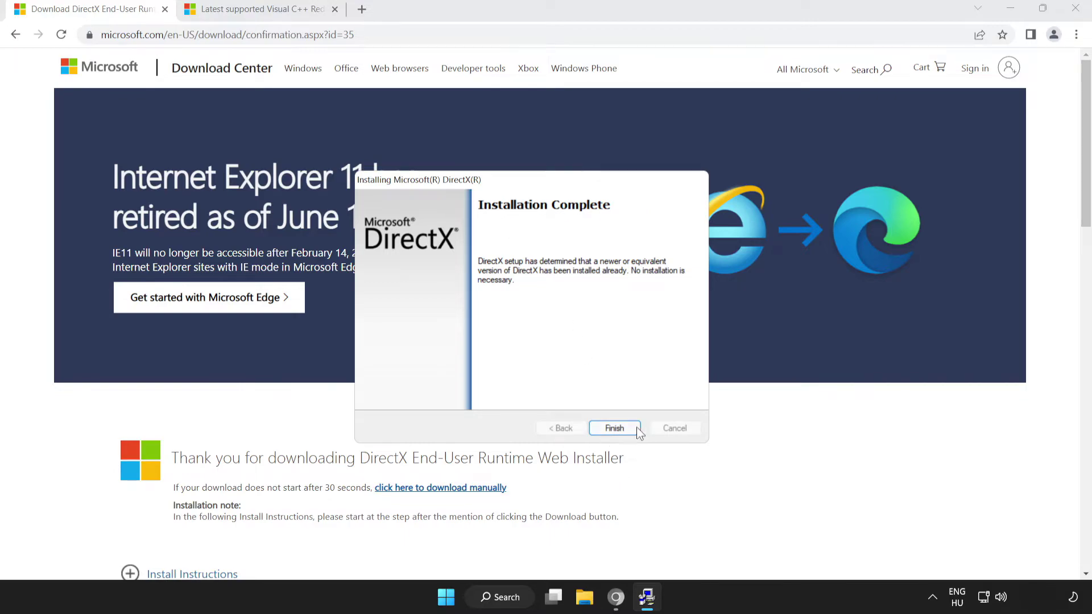
{"action": "left_click", "coordinate": [613, 427]}
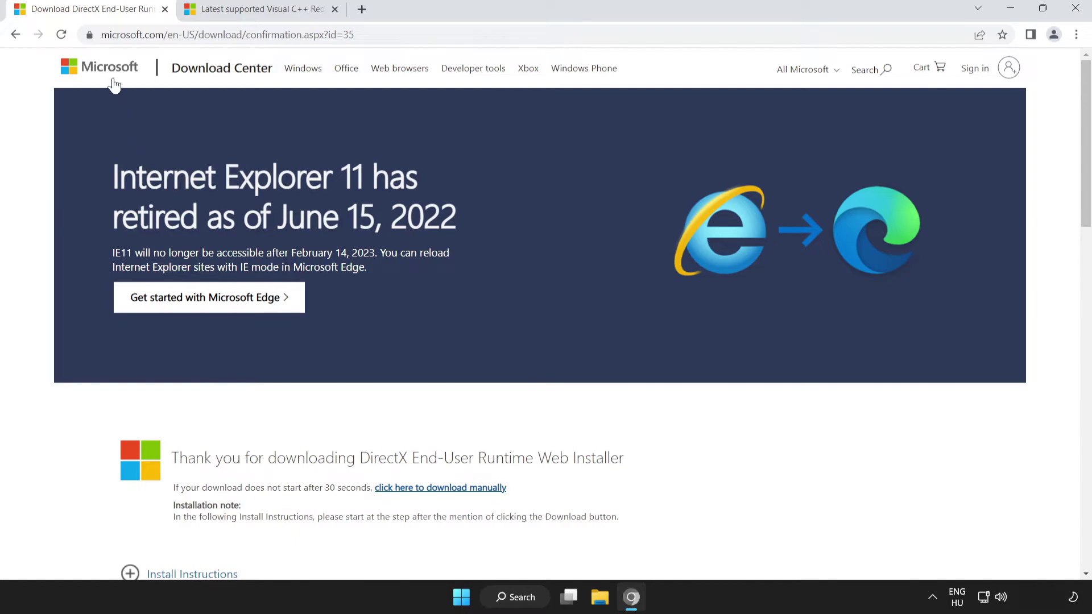
Step: Close the DirectX tab and download the ARM64, X86 and X64 vc_redist installers from the 2015–2022 table
{"action": "left_click", "coordinate": [165, 9]}
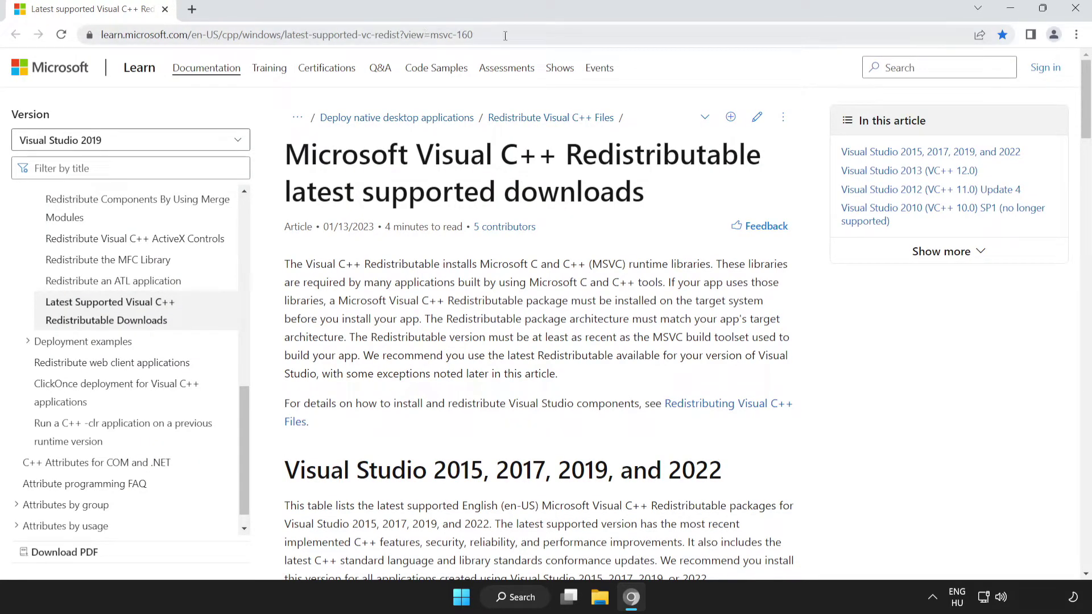
{"action": "left_click_drag", "start_coordinate": [505, 35], "coordinate": [100, 35]}
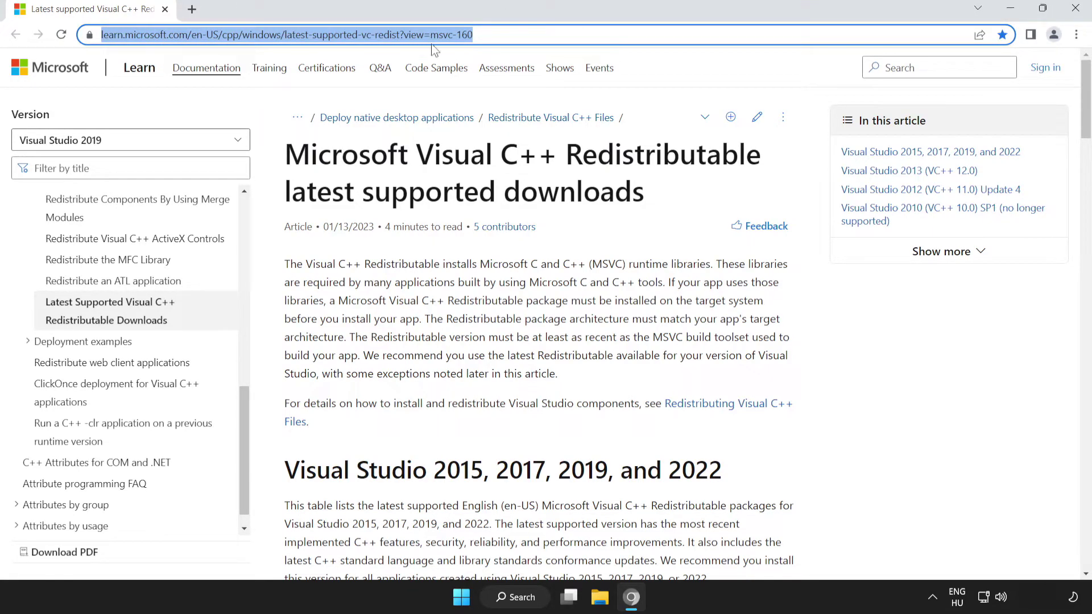
{"action": "left_click", "coordinate": [257, 153]}
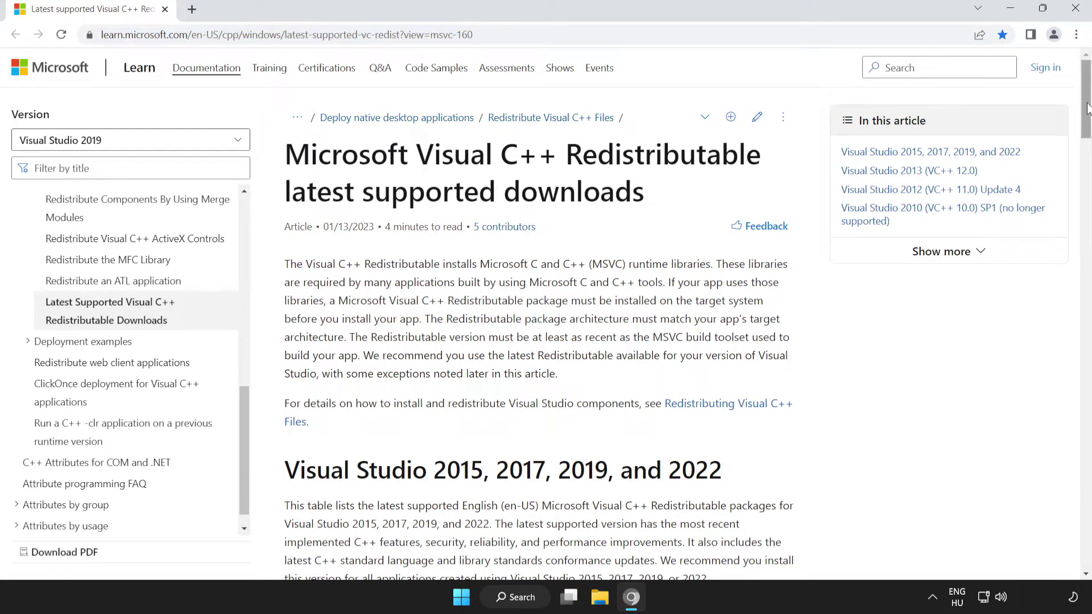
{"action": "left_click_drag", "start_coordinate": [1087, 108], "coordinate": [1088, 165]}
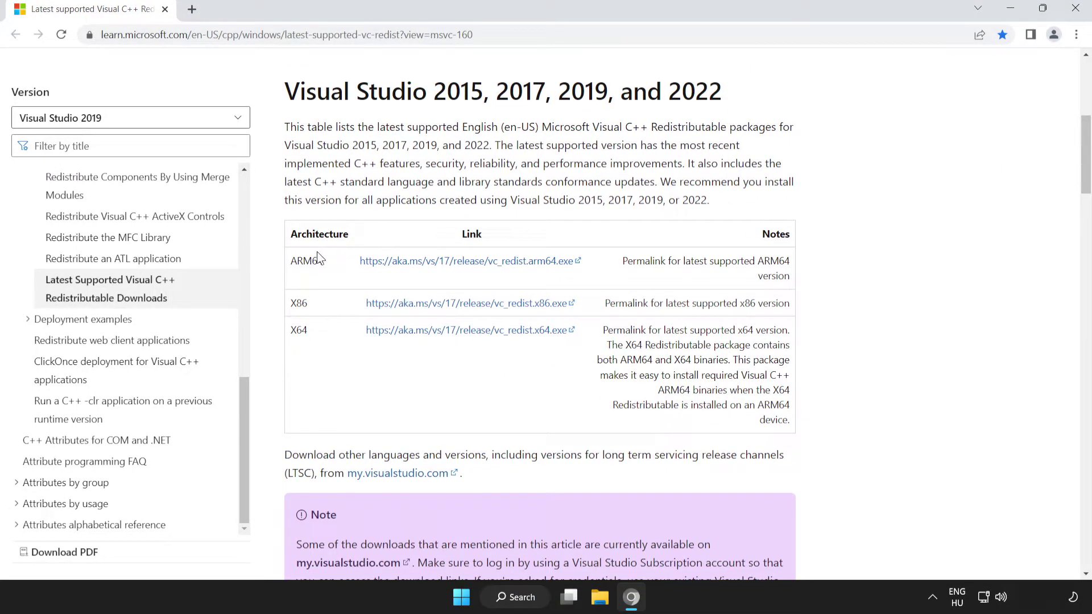
{"action": "left_click_drag", "start_coordinate": [292, 261], "coordinate": [512, 341]}
{"action": "left_click", "coordinate": [461, 272]}
{"action": "left_click", "coordinate": [452, 268]}
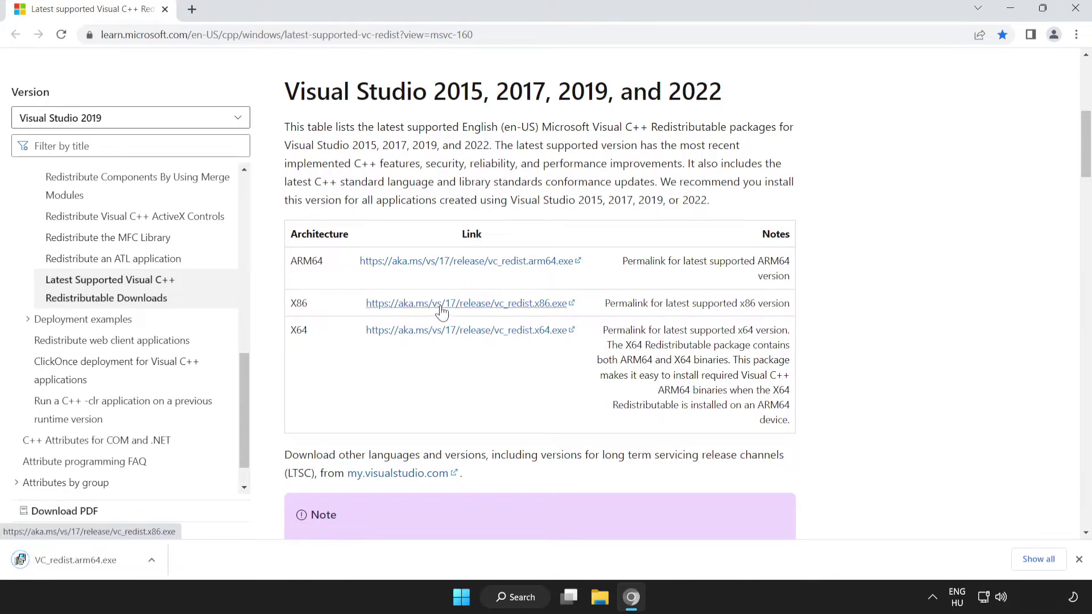
{"action": "left_click", "coordinate": [472, 307]}
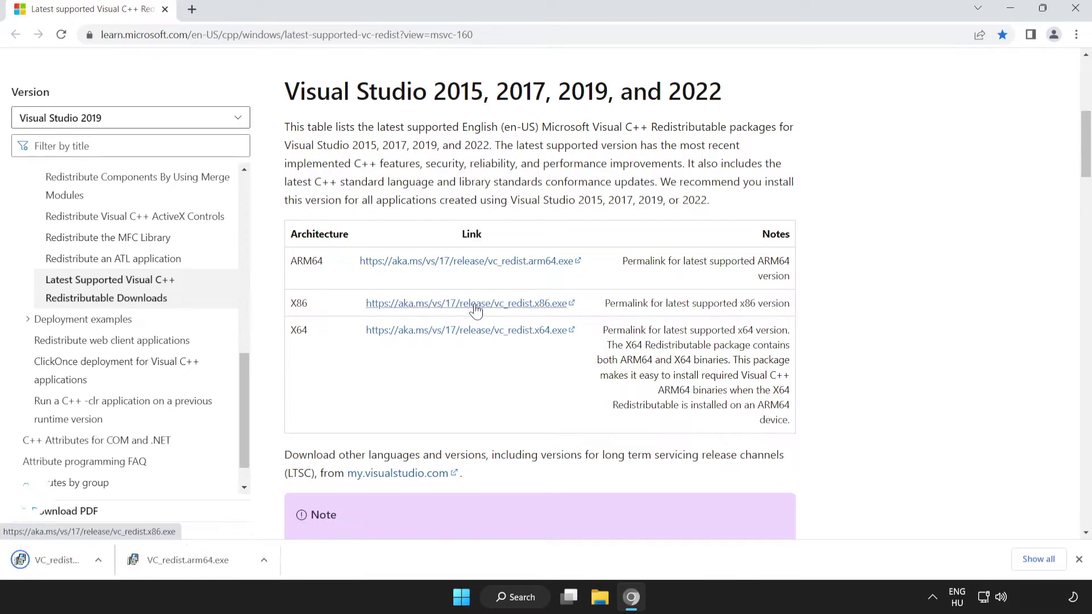
{"action": "left_click", "coordinate": [471, 335]}
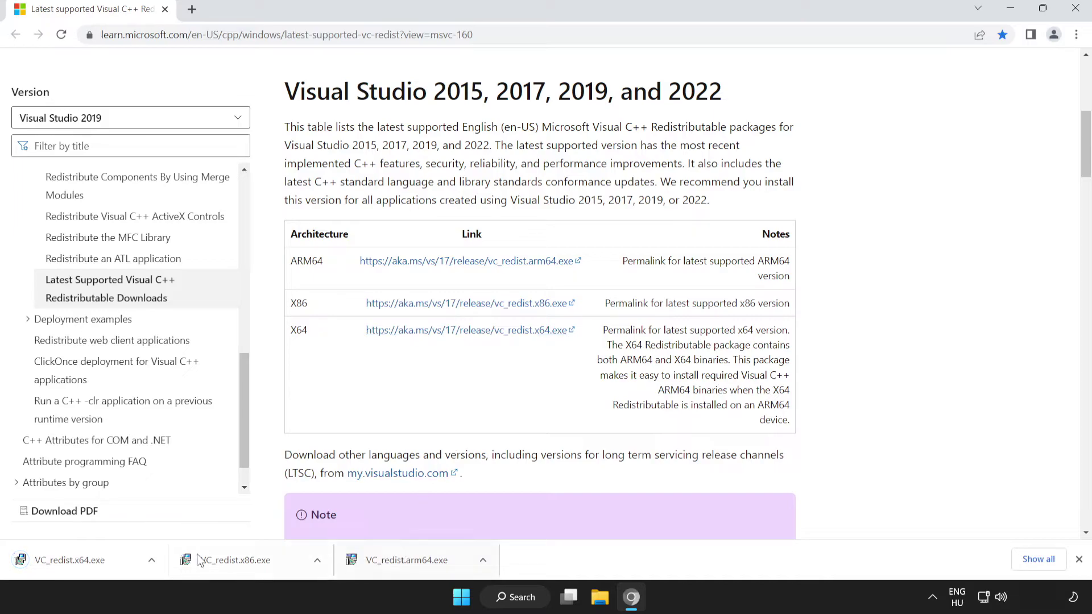
Step: Try installing VC_redist.arm64.exe, close it after the unsupported-processor failure, and run VC_redist.x86.exe
{"action": "left_click", "coordinate": [418, 561]}
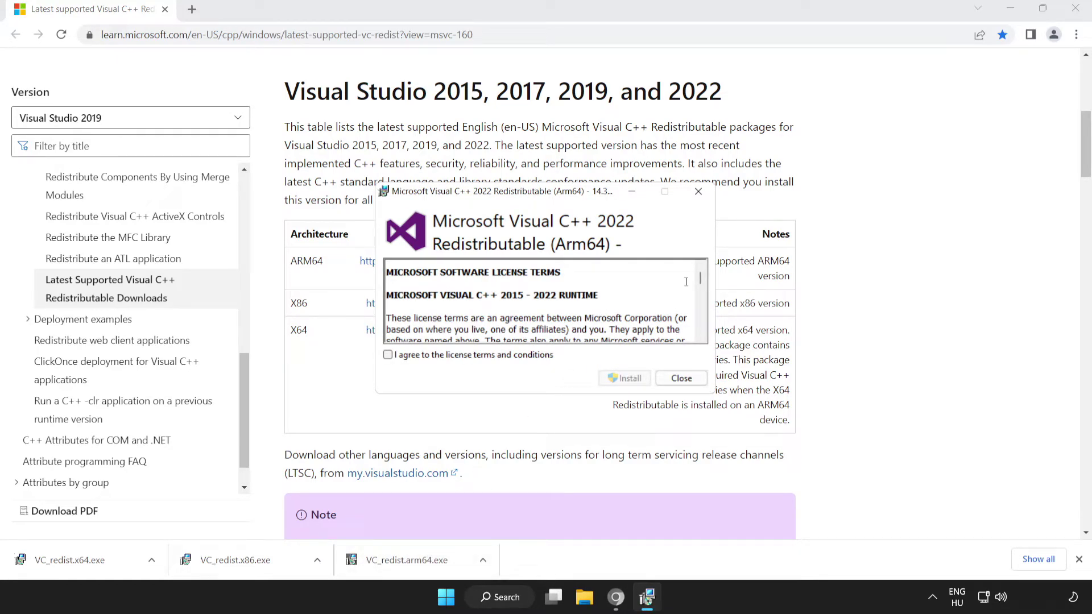
{"action": "left_click_drag", "start_coordinate": [701, 277], "coordinate": [705, 340]}
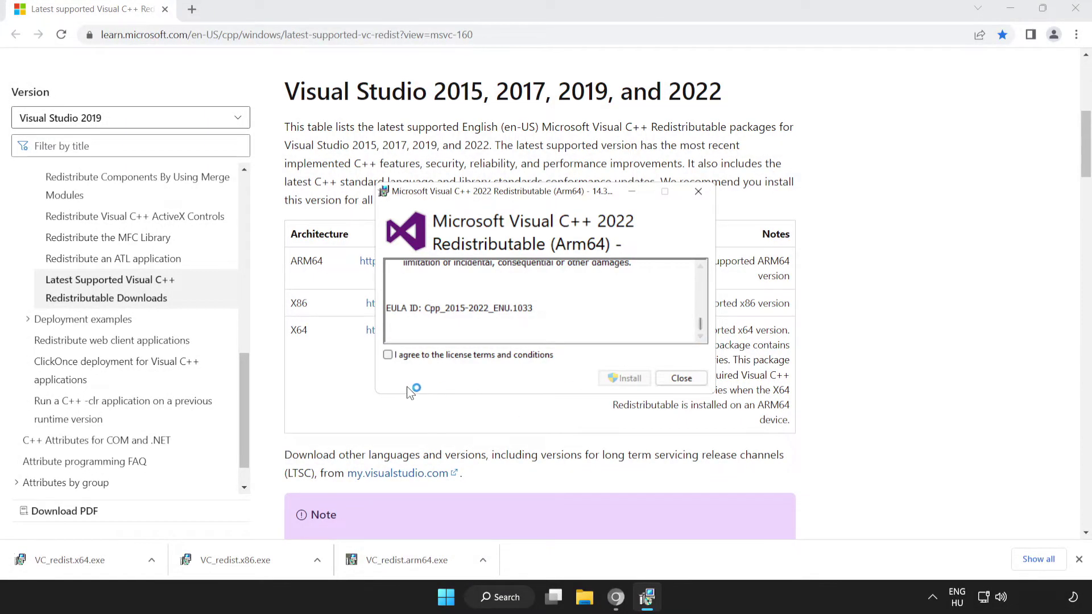
{"action": "left_click", "coordinate": [387, 355]}
{"action": "left_click", "coordinate": [622, 379]}
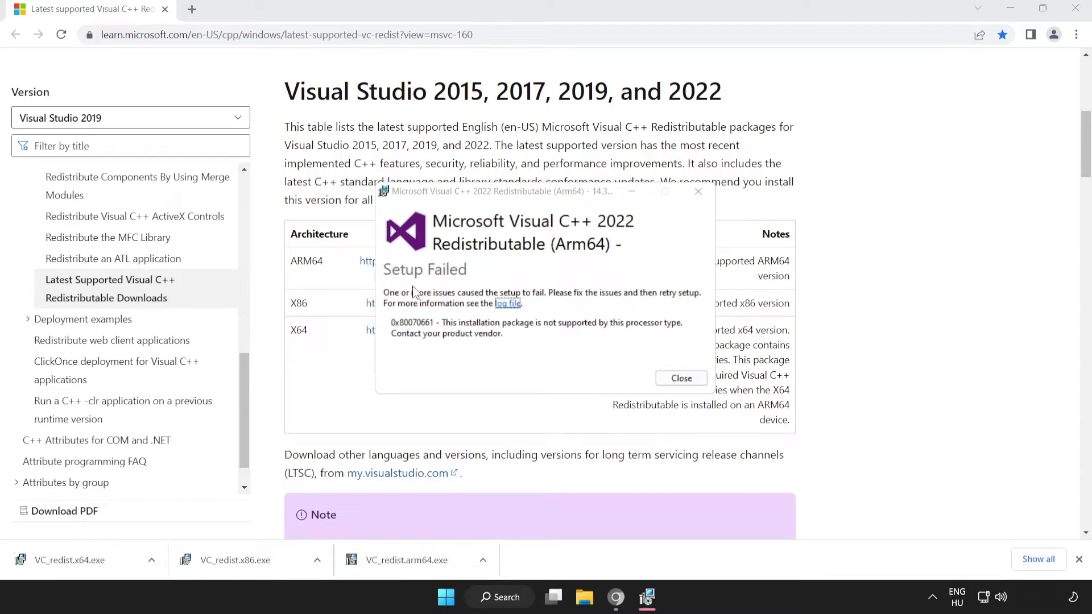
{"action": "left_click", "coordinate": [676, 379]}
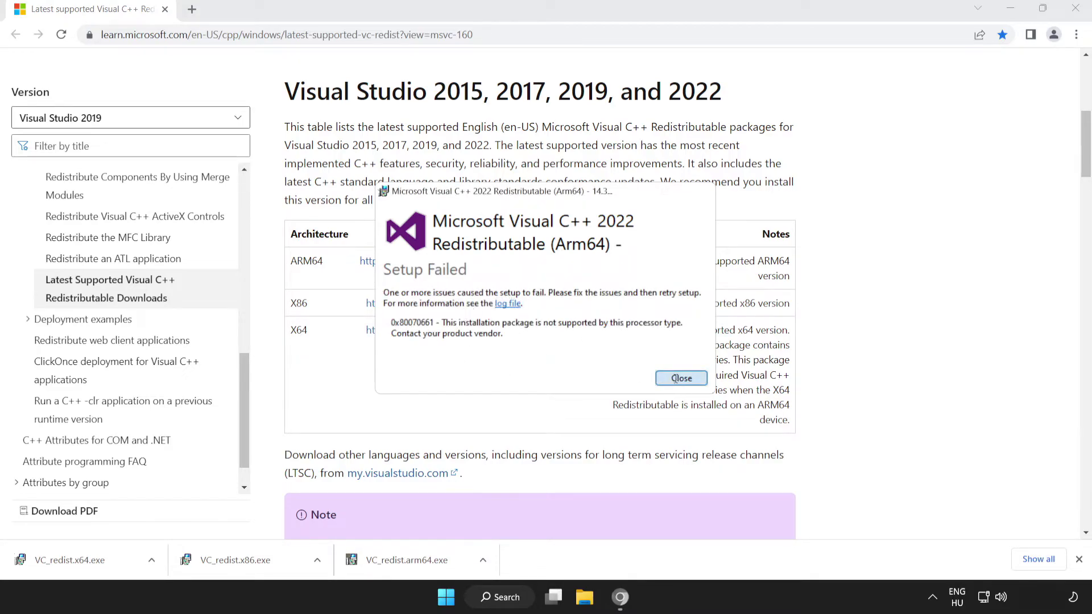
{"action": "left_click", "coordinate": [256, 562]}
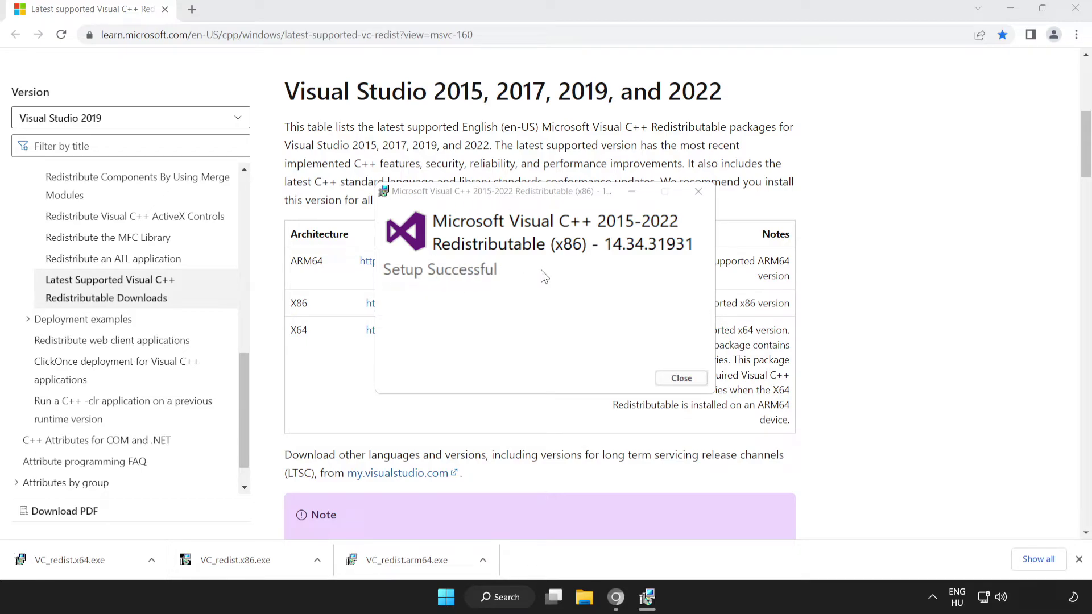
Step: Close the x86 success dialog, install the x64 14.34.31931 redistributable, and close without restarting
{"action": "left_click", "coordinate": [680, 378]}
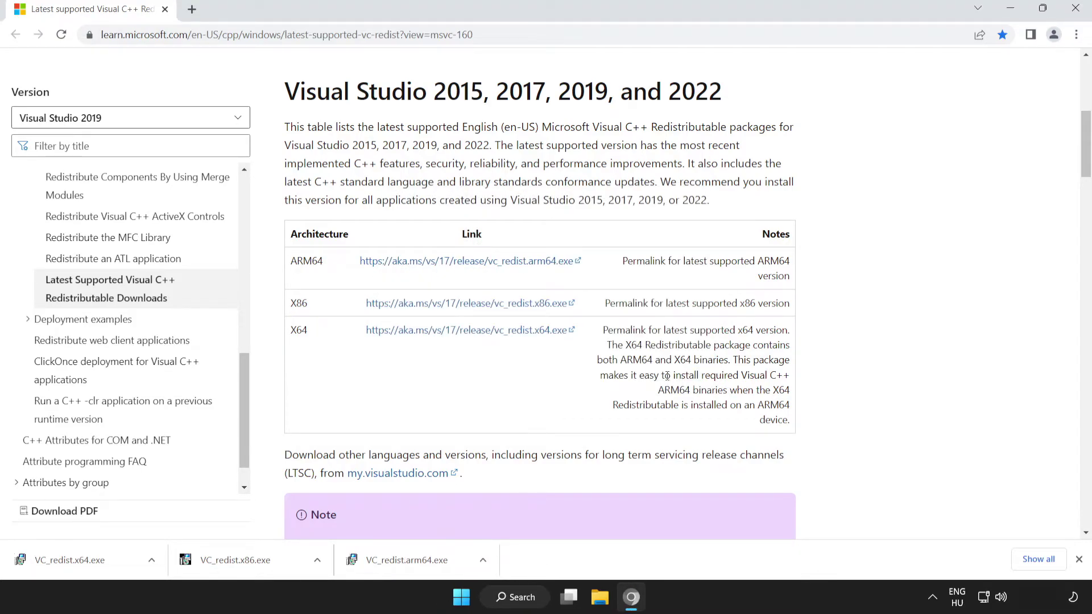
{"action": "left_click", "coordinate": [94, 561]}
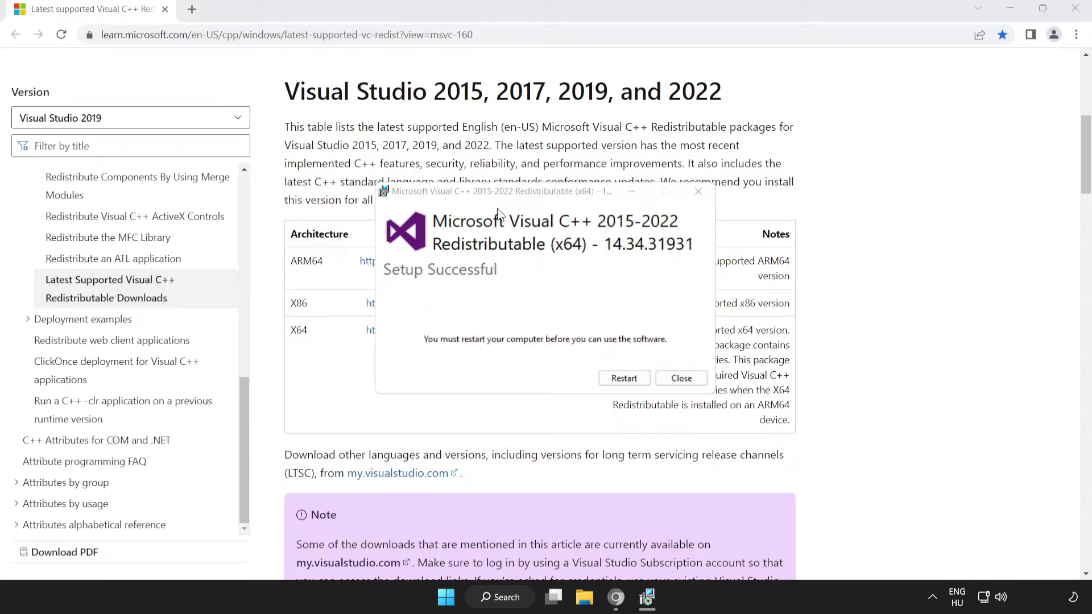
{"action": "left_click", "coordinate": [687, 380]}
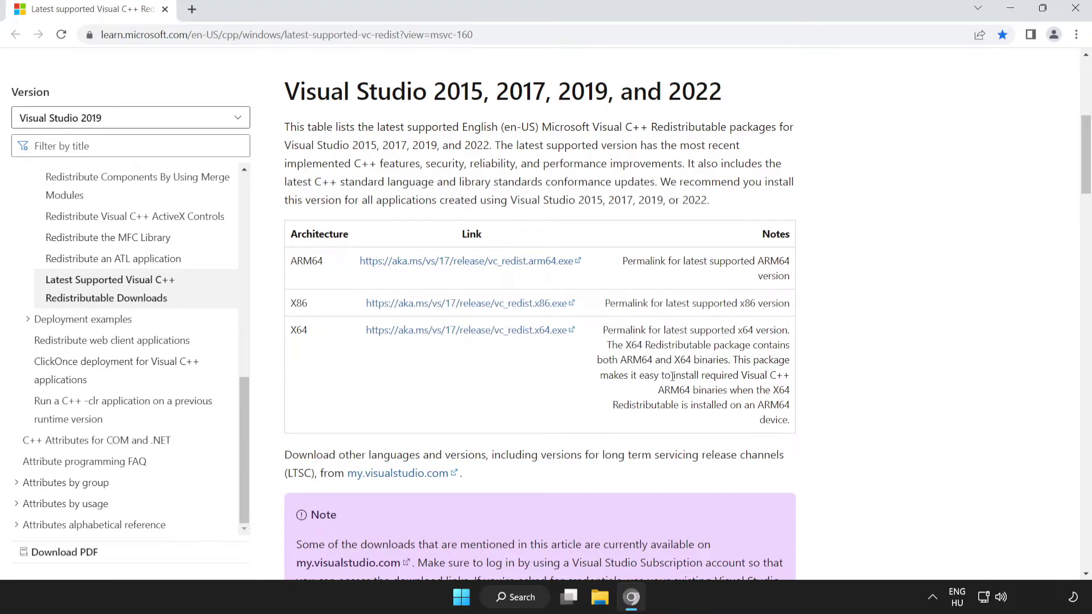
{"action": "left_click", "coordinate": [1074, 9]}
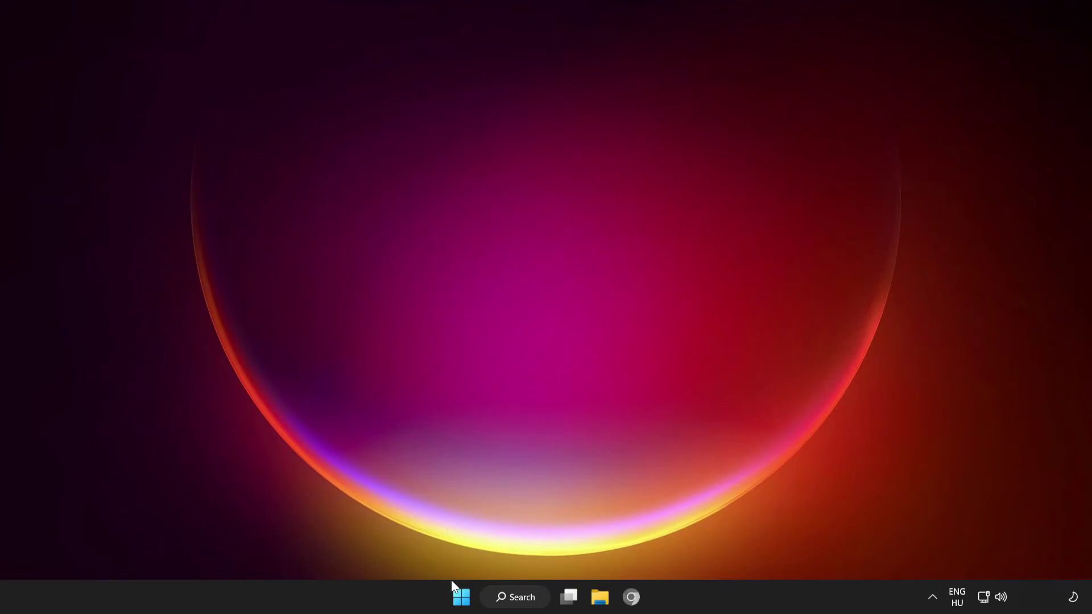
{"action": "left_click", "coordinate": [461, 596]}
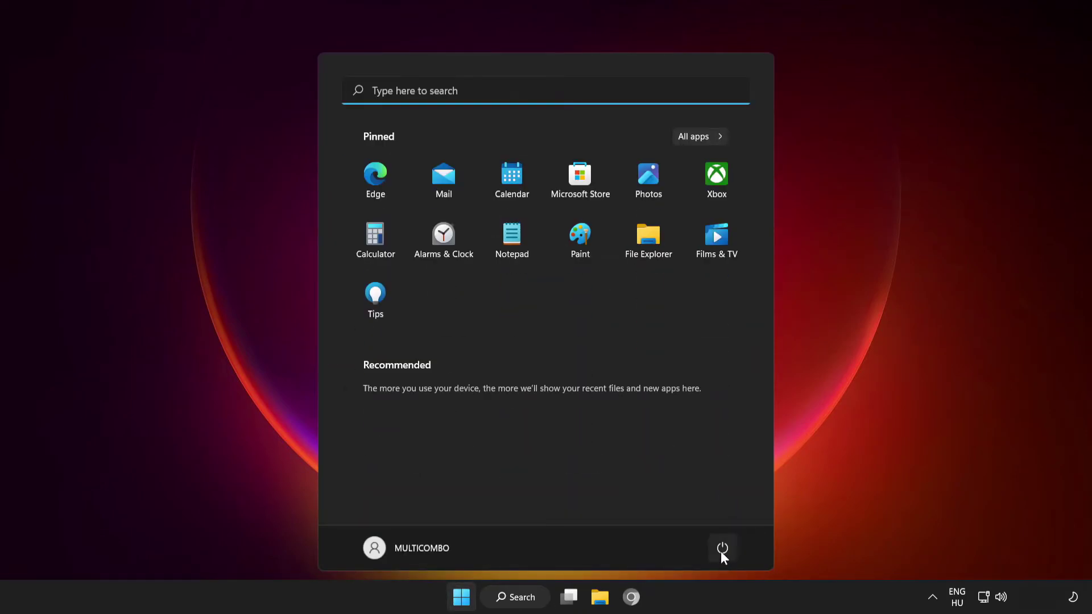
{"action": "left_click", "coordinate": [721, 549]}
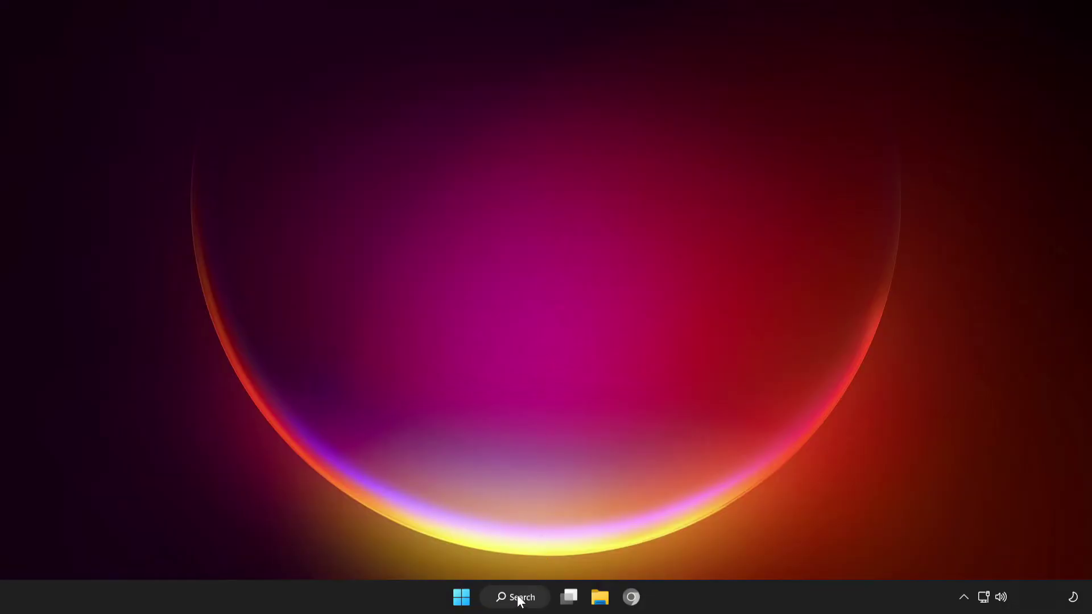
Step: Open Command Prompt as administrator via search and run sfc /scannow
{"action": "left_click", "coordinate": [519, 598]}
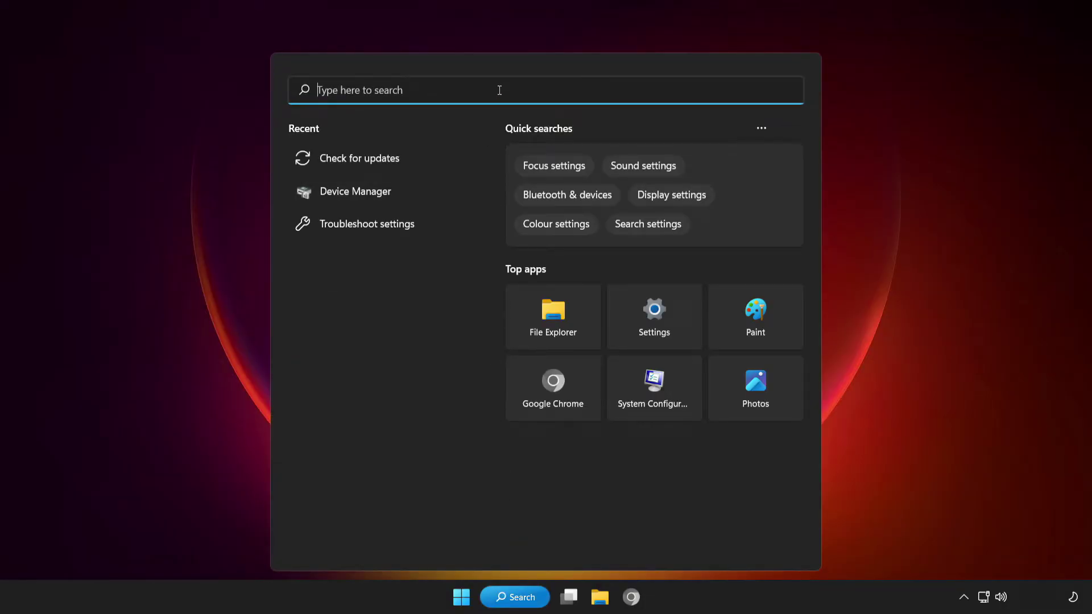
{"action": "type", "text": "cmd"}
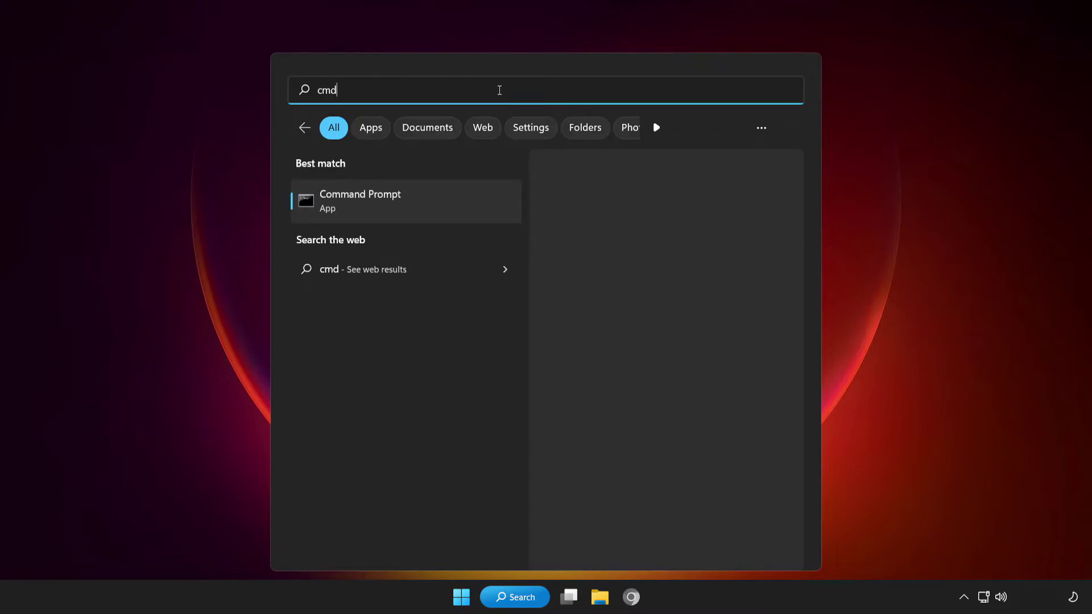
{"action": "right_click", "coordinate": [431, 204]}
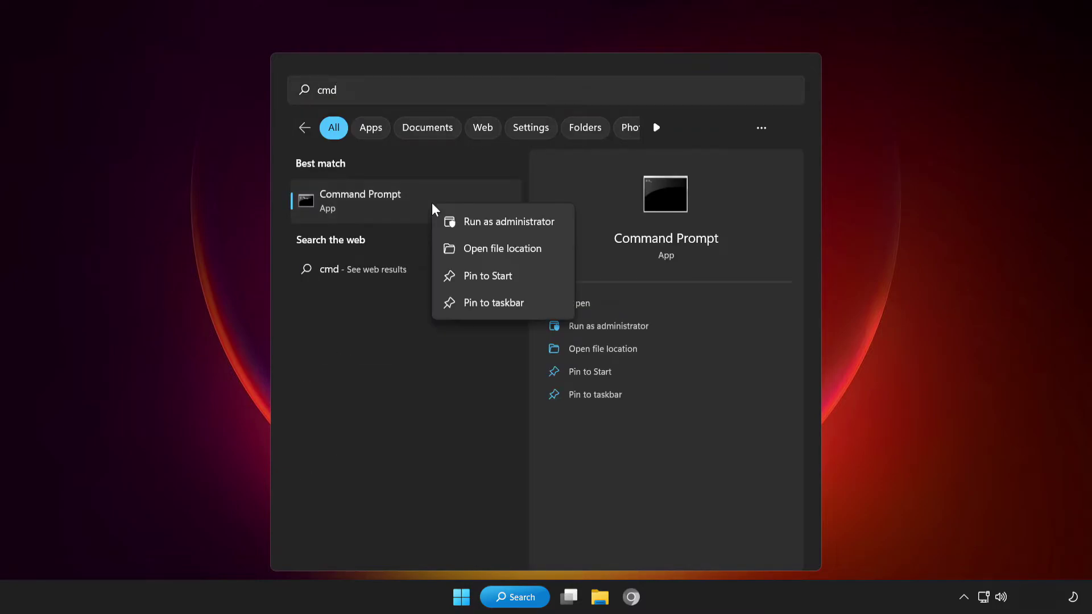
{"action": "left_click", "coordinate": [490, 222]}
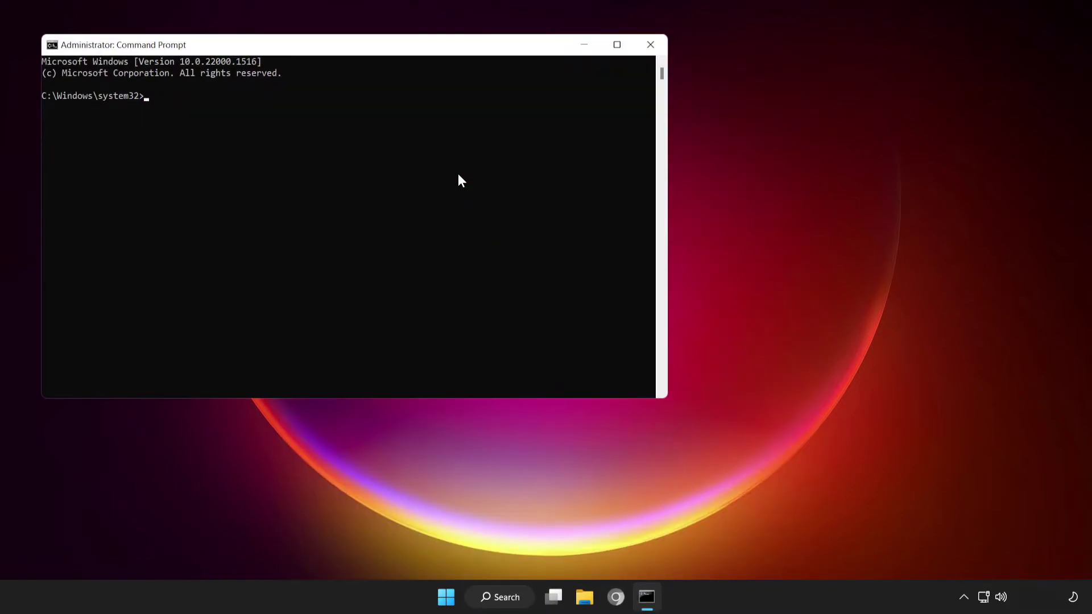
{"action": "left_click_drag", "start_coordinate": [398, 49], "coordinate": [596, 109]}
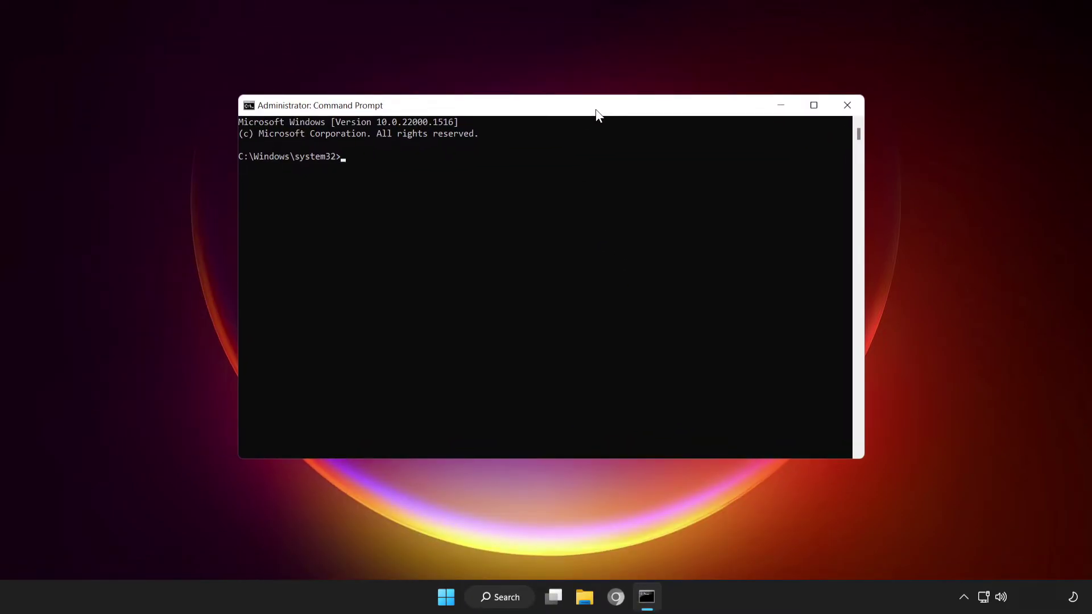
{"action": "type", "text": "sfc /scannow"}
{"action": "key", "text": "Return"}
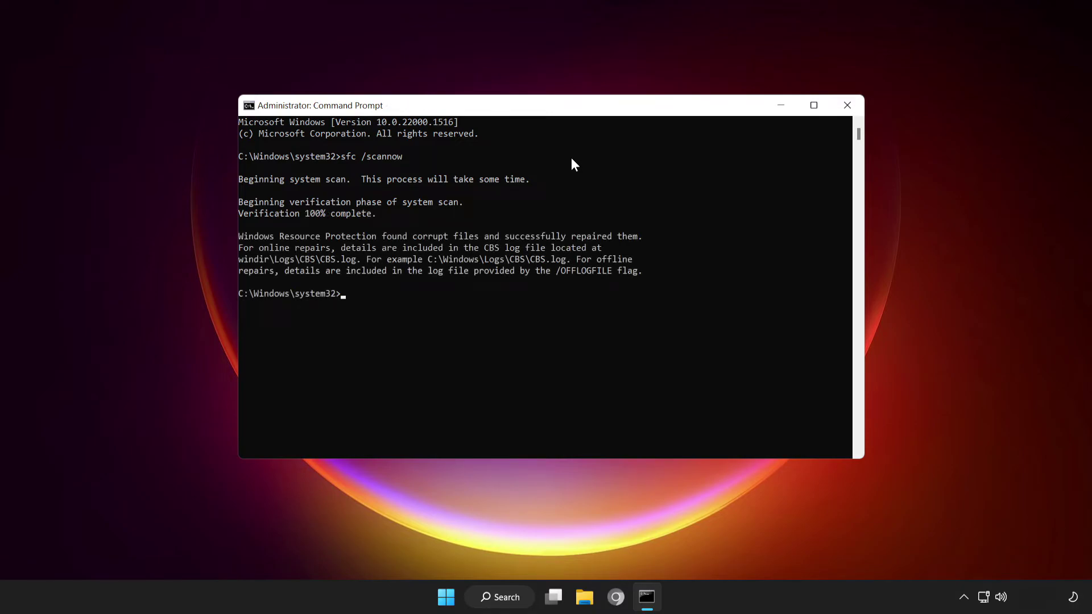
Step: Close Command Prompt and launch the Windows Security app by searching 'windows security'
{"action": "left_click", "coordinate": [847, 106]}
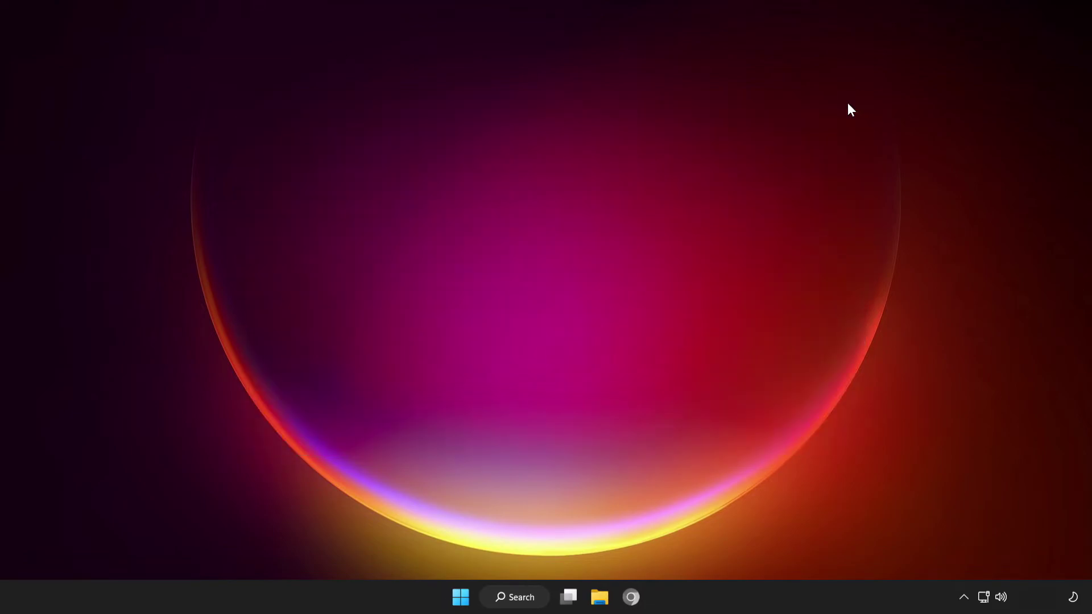
{"action": "left_click", "coordinate": [526, 597]}
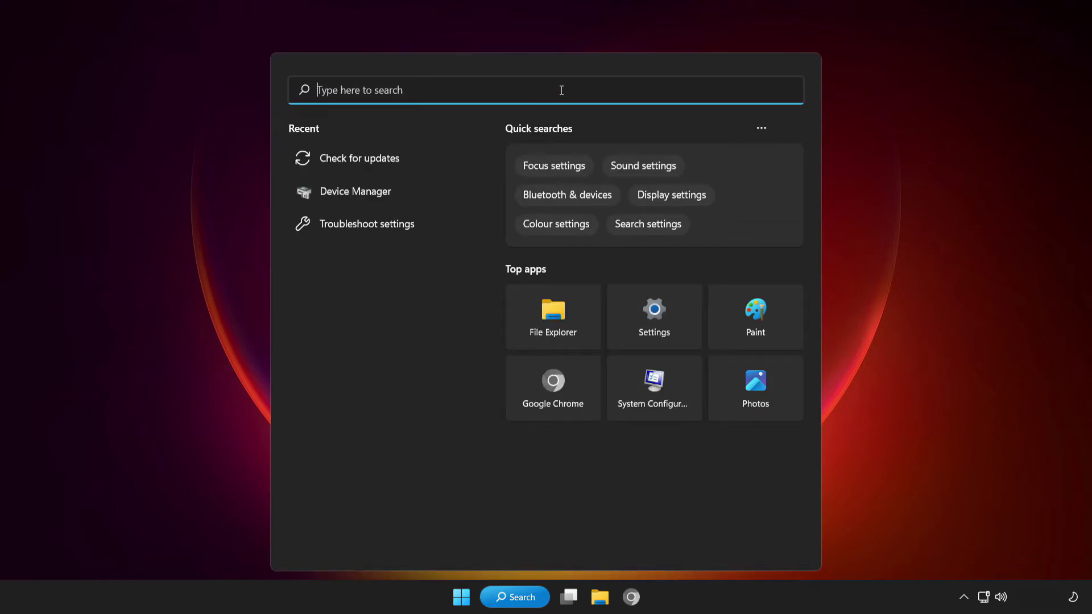
{"action": "type", "text": "windows "}
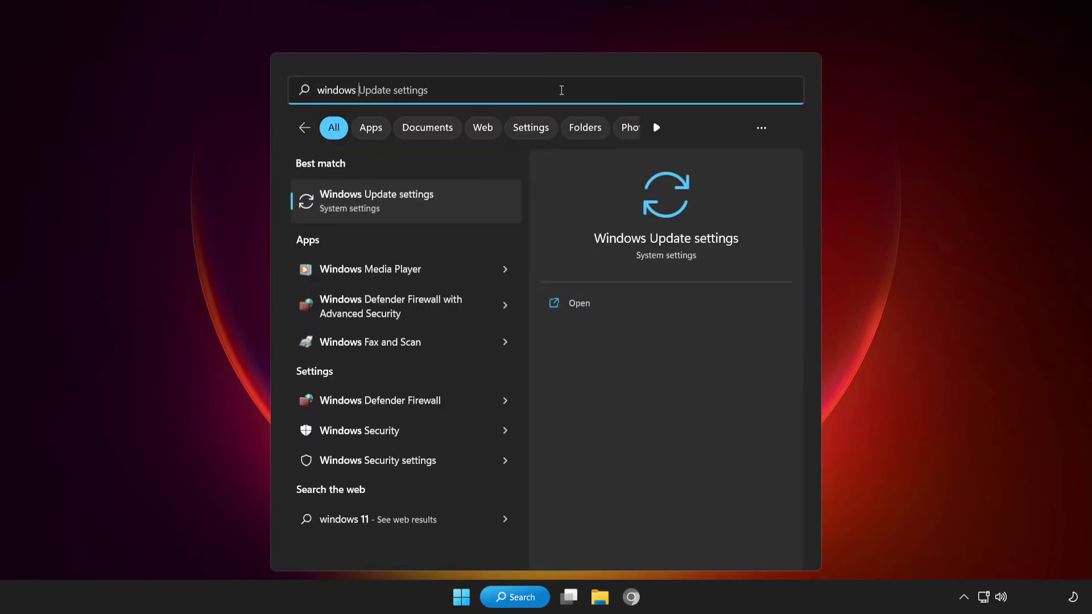
{"action": "type", "text": "securi"}
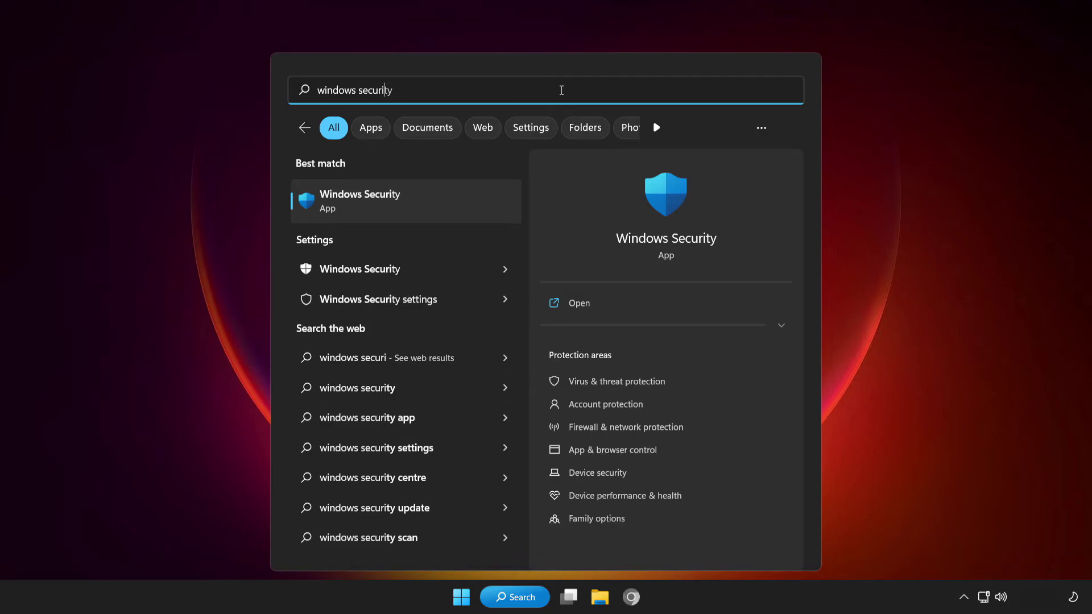
{"action": "type", "text": "ty"}
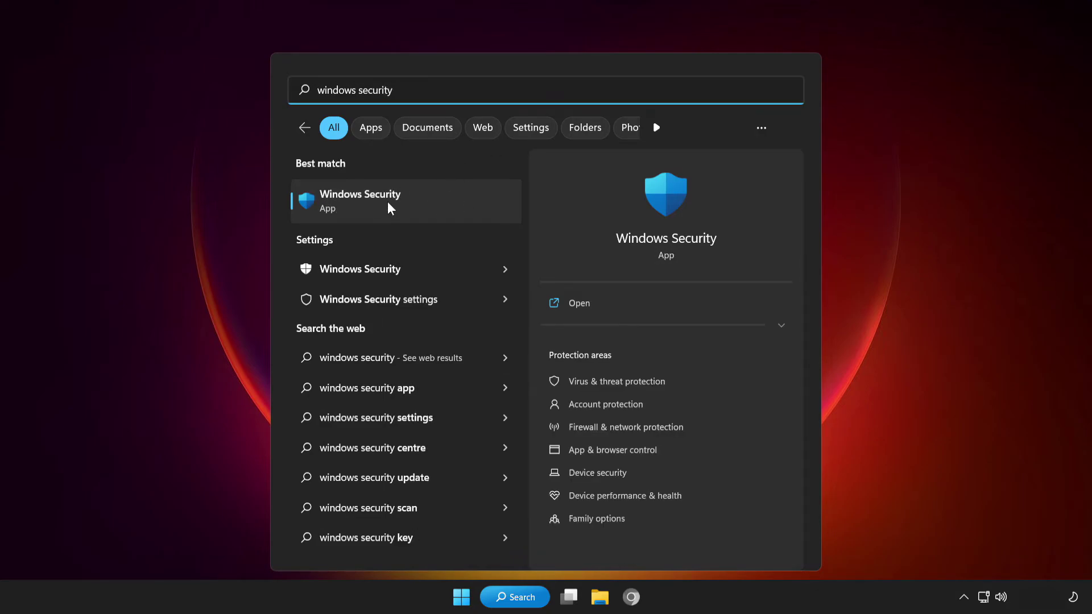
{"action": "left_click", "coordinate": [438, 197]}
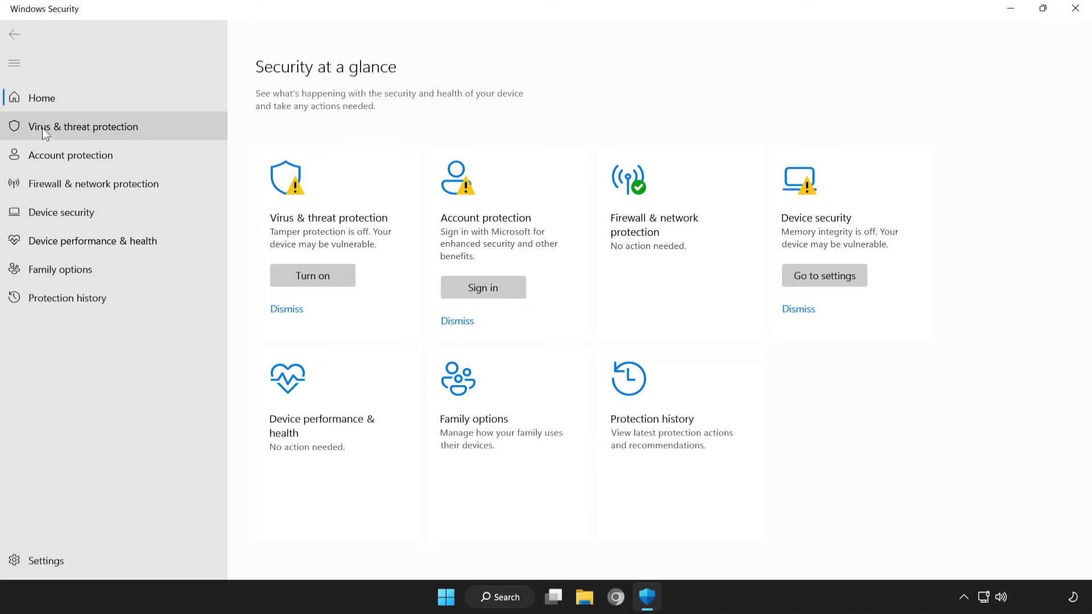
Step: Go to Virus & threat protection's Manage settings and open Add or remove exclusions
{"action": "left_click", "coordinate": [151, 126]}
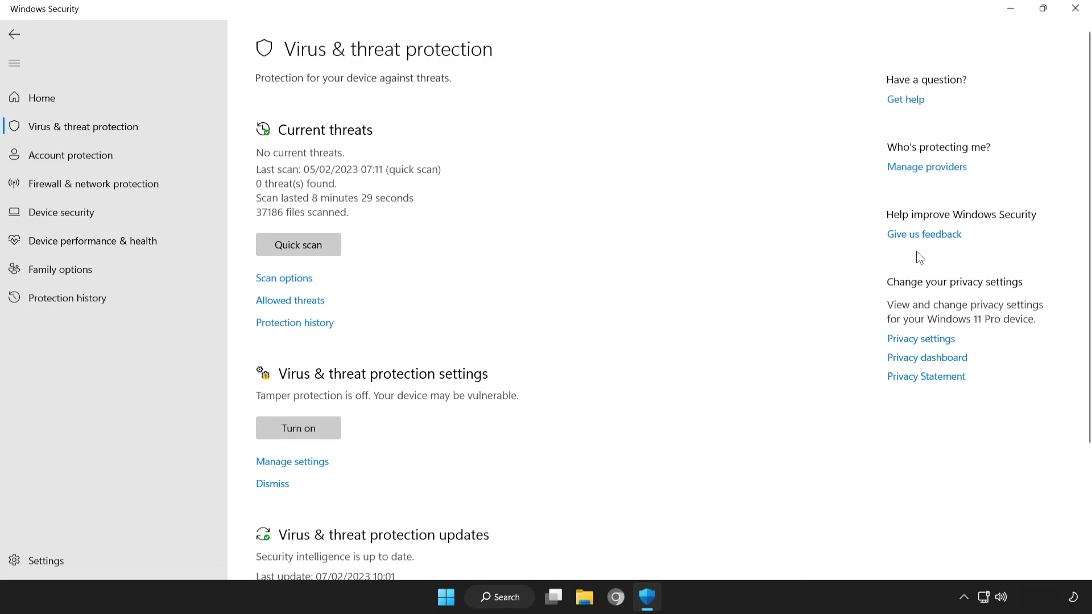
{"action": "scroll", "coordinate": [1090, 233], "scroll_direction": "down", "scroll_amount": 1}
{"action": "scroll", "coordinate": [1089, 233], "scroll_direction": "down", "scroll_amount": 3}
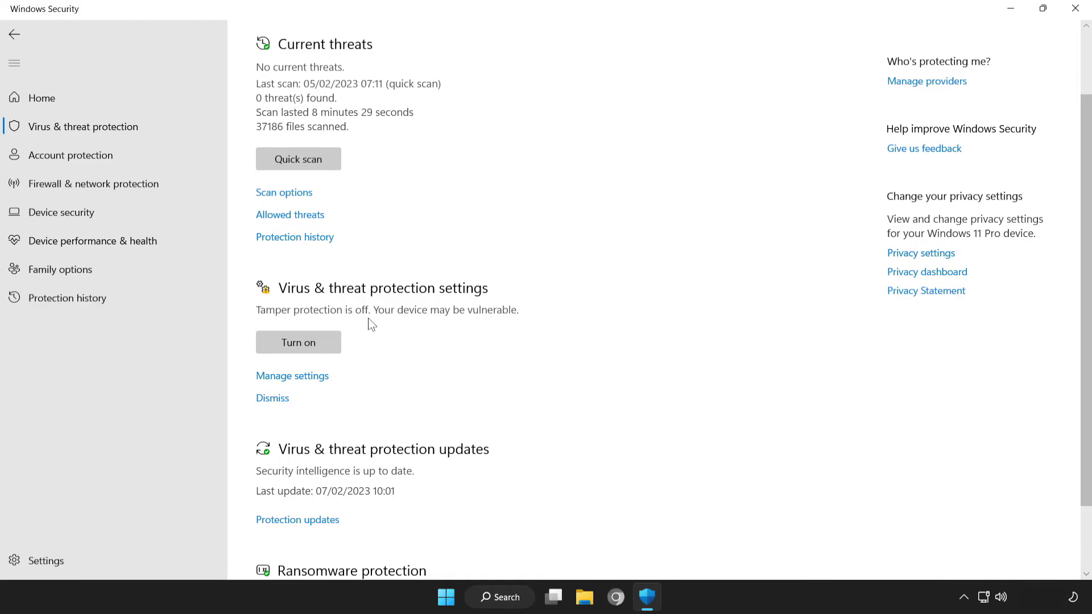
{"action": "left_click", "coordinate": [303, 376]}
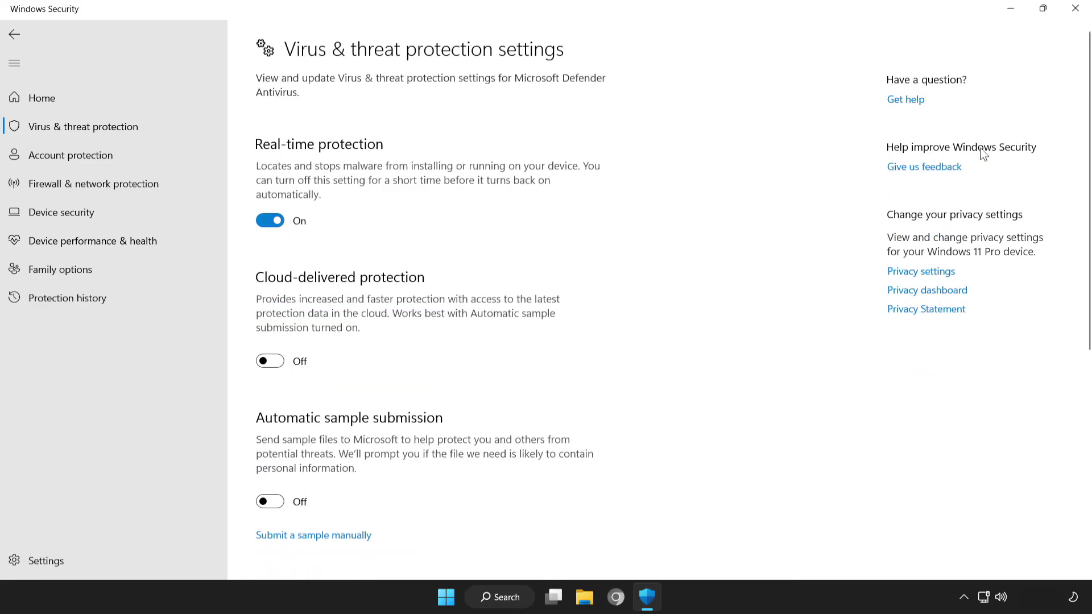
{"action": "left_click_drag", "start_coordinate": [1088, 147], "coordinate": [1087, 382]}
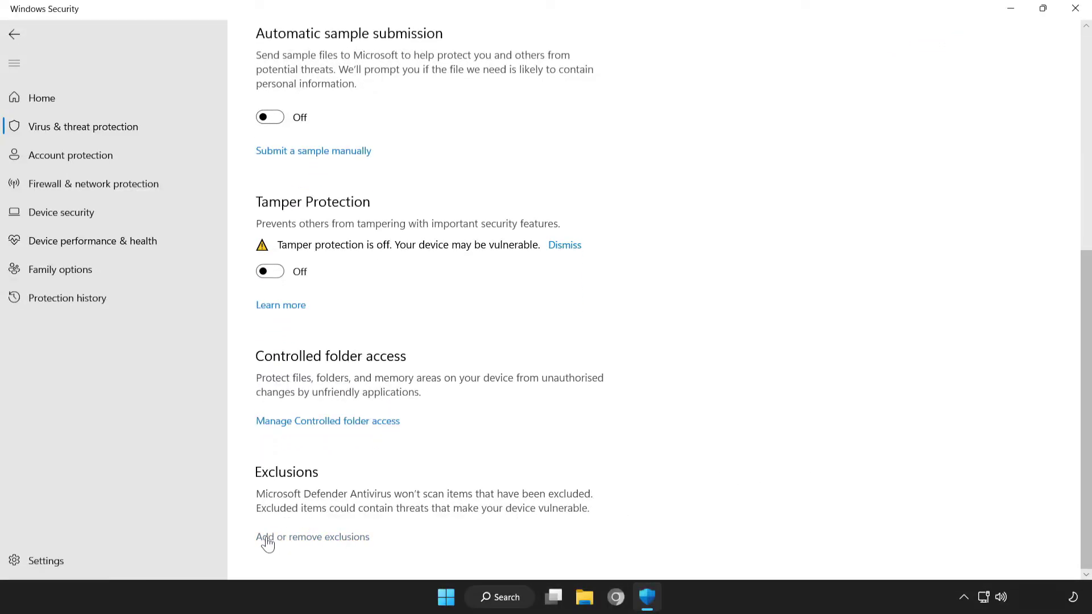
{"action": "left_click", "coordinate": [328, 540]}
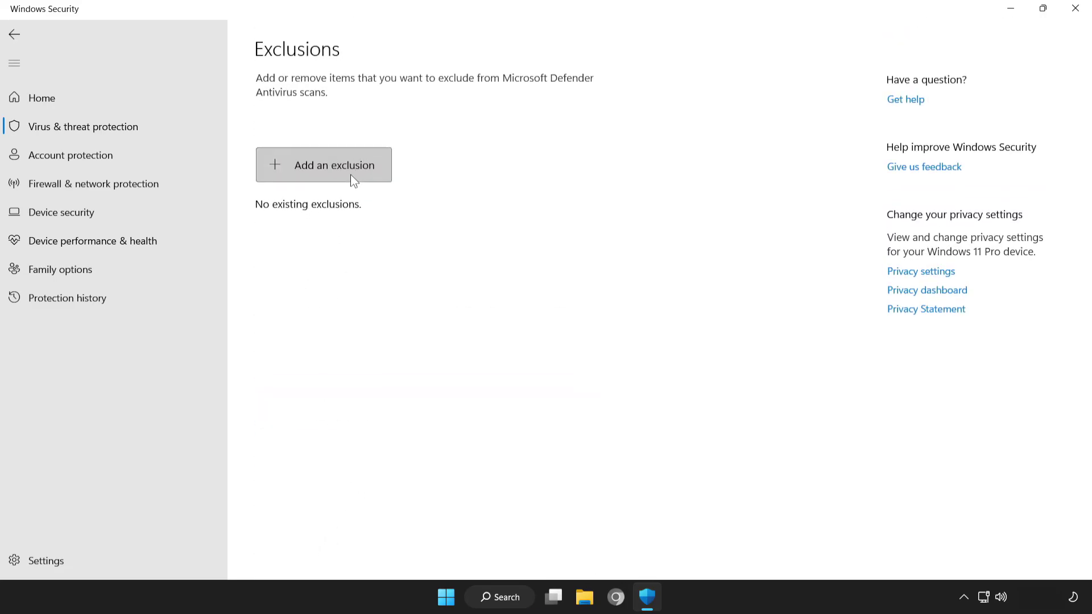
Step: Add the NOT WORKING APP file in Program Files (x86)\NOT WORKING APP as a Defender file exclusion
{"action": "left_click", "coordinate": [318, 170]}
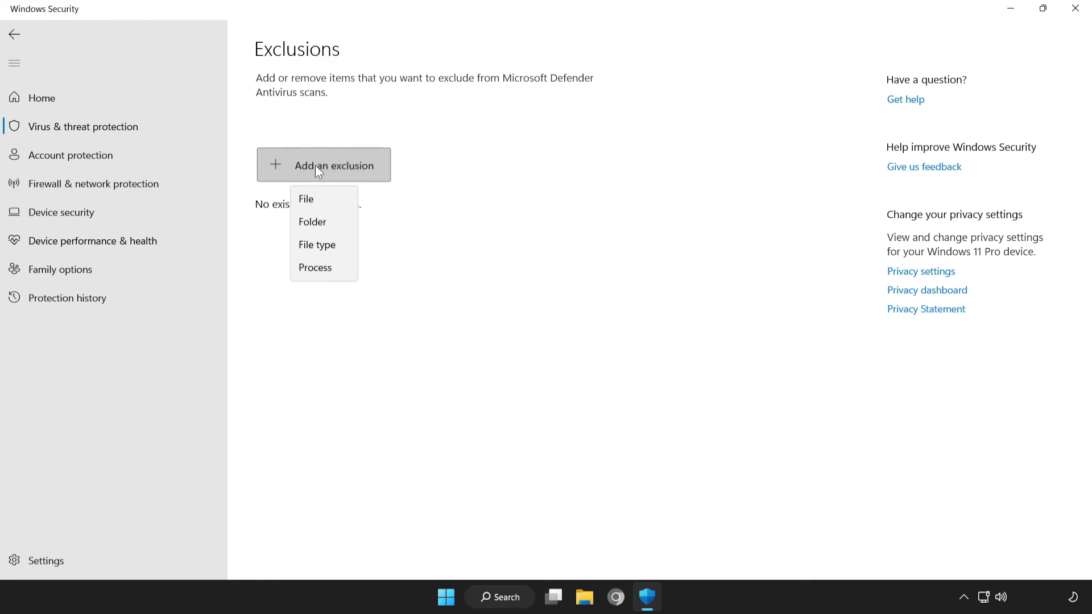
{"action": "left_click", "coordinate": [334, 202]}
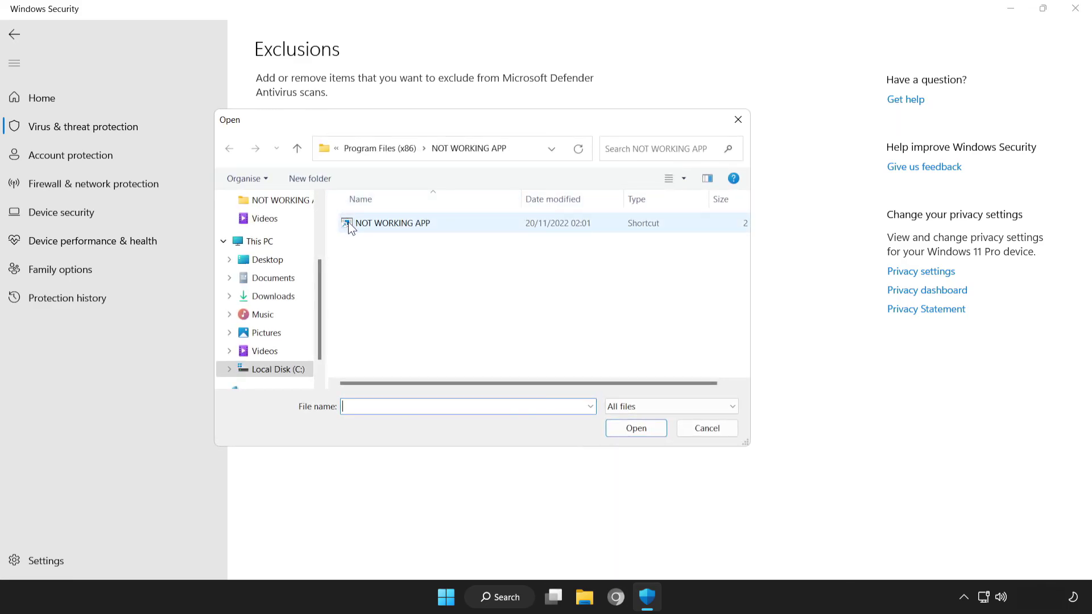
{"action": "left_click", "coordinate": [349, 222]}
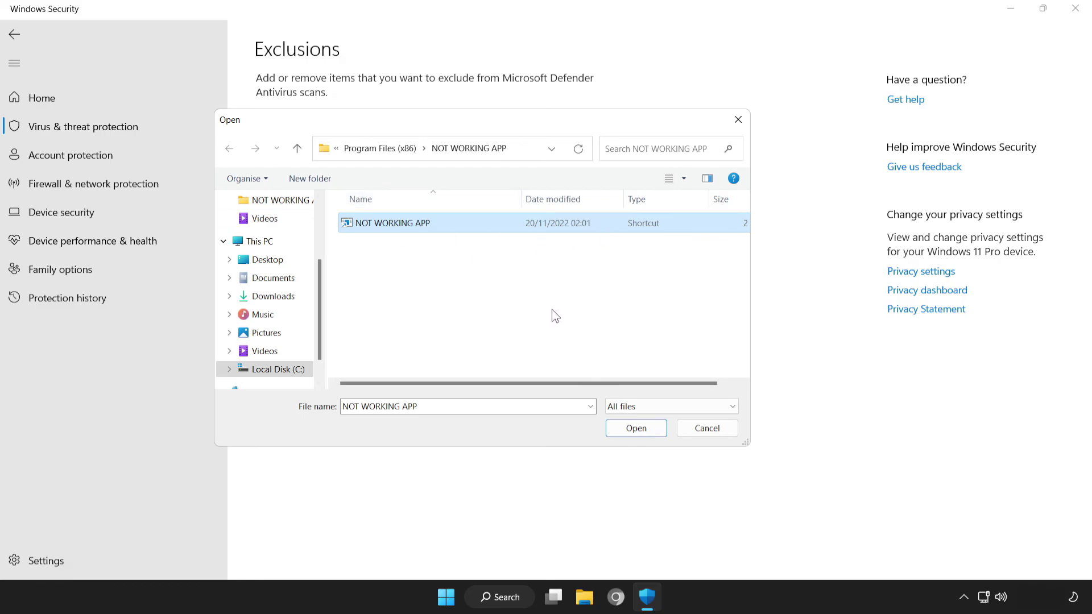
{"action": "left_click", "coordinate": [625, 430]}
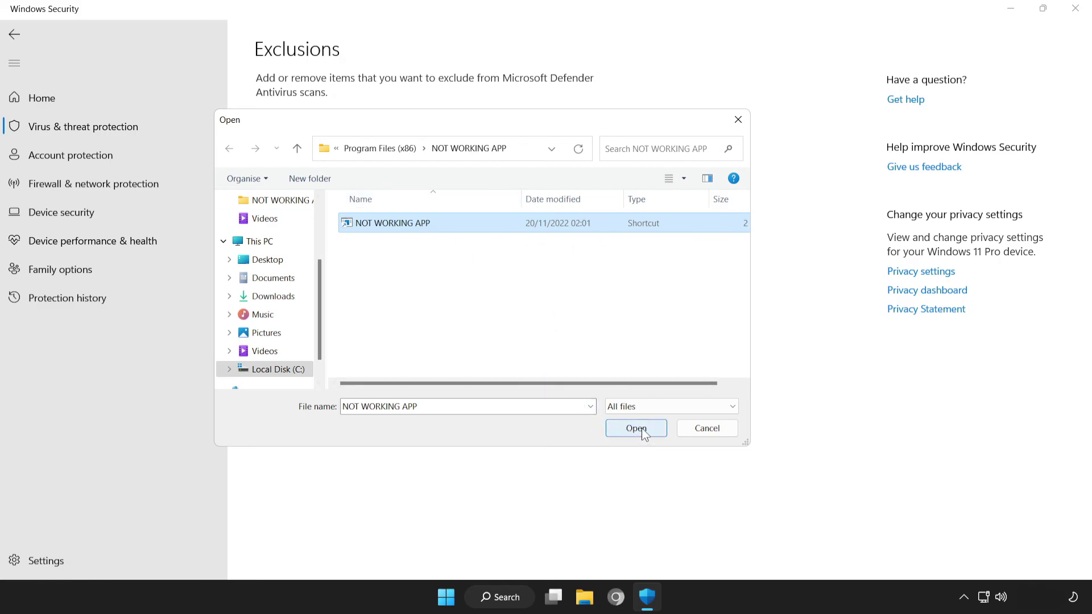
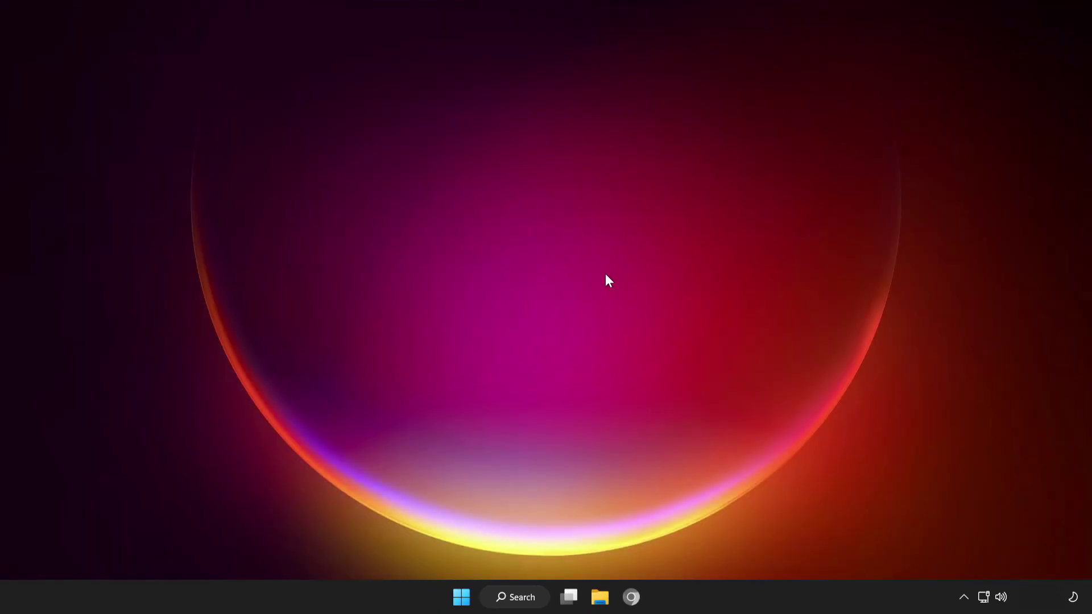
Step: From the Start menu, bring up the power options showing Sleep, Shut down and Restart
{"action": "left_click", "coordinate": [461, 597]}
{"action": "left_click", "coordinate": [722, 548]}
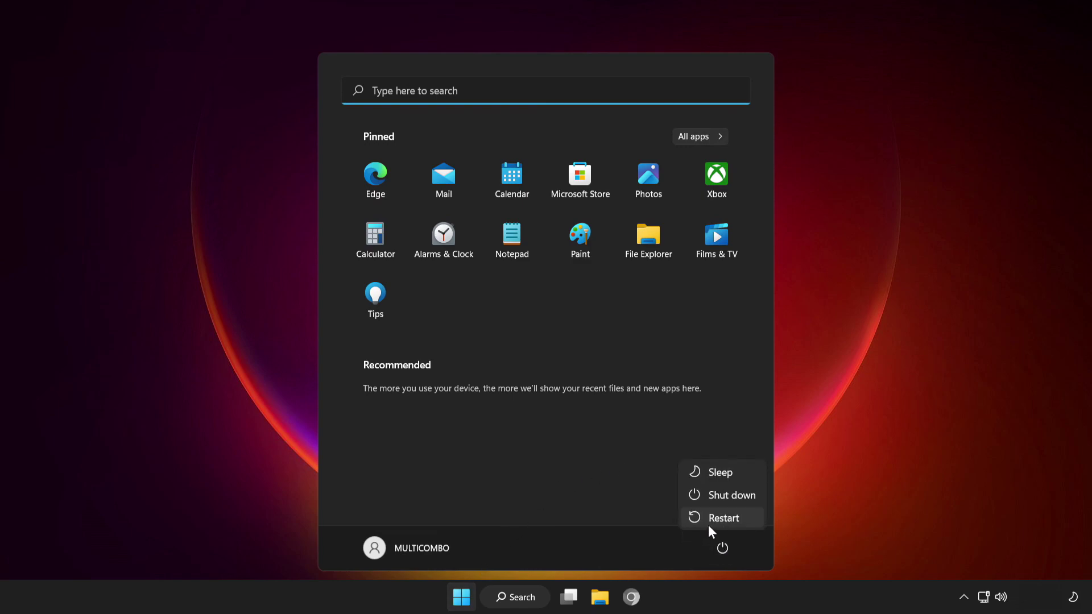